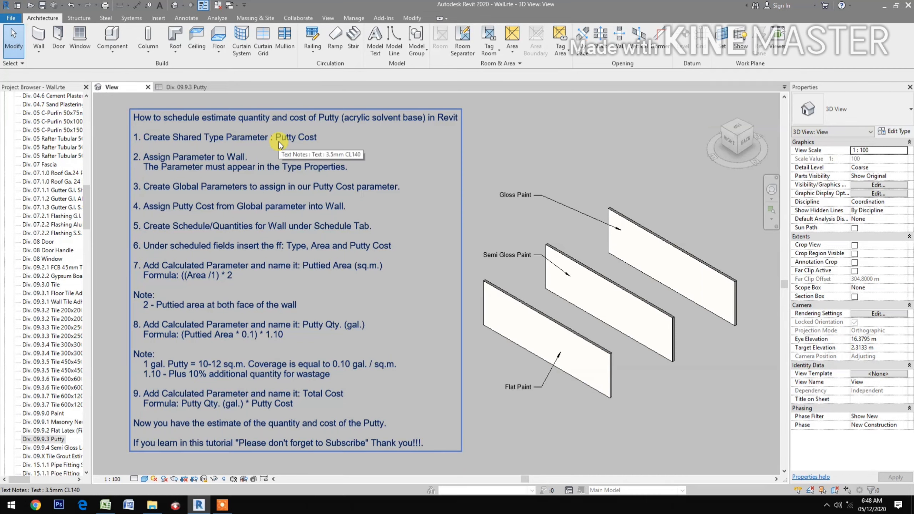
Create a shared parameter named Putty Cost of type Currency in the Tutorial parameter group
left_click(354, 17)
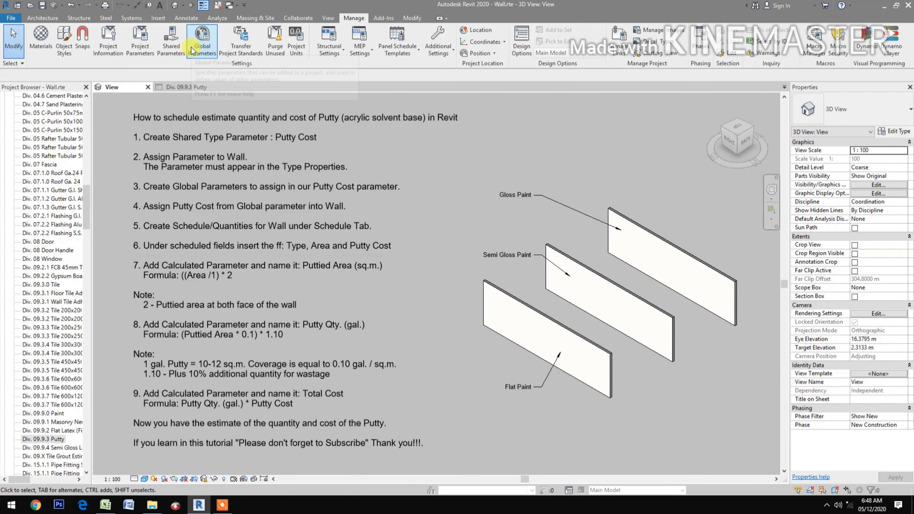
left_click(172, 46)
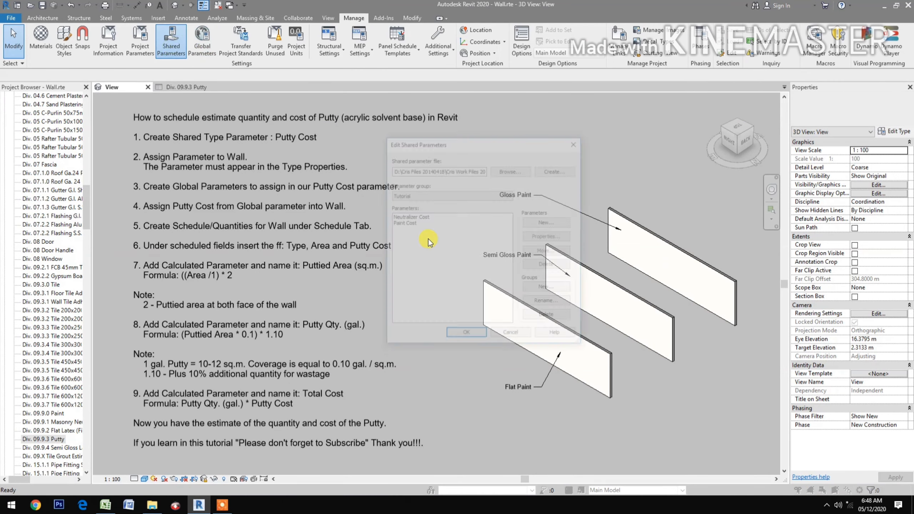
left_click(556, 224)
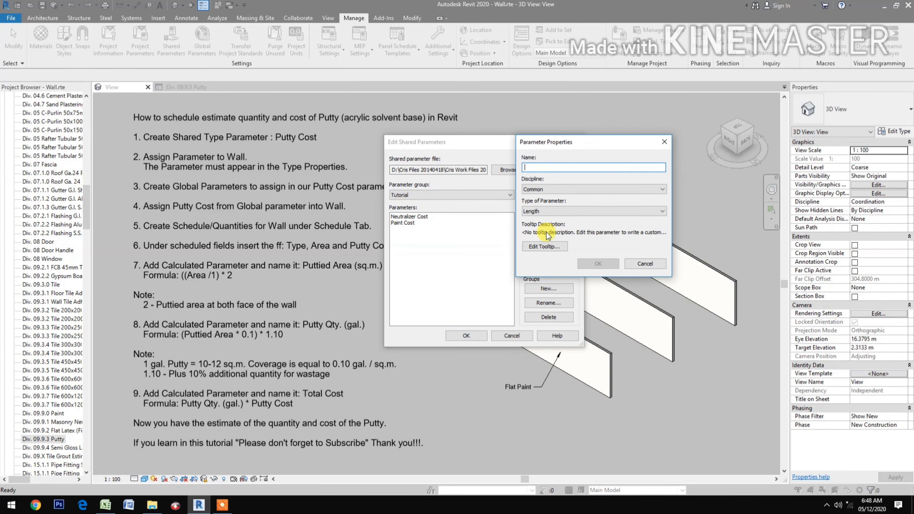
type("Putty Cost")
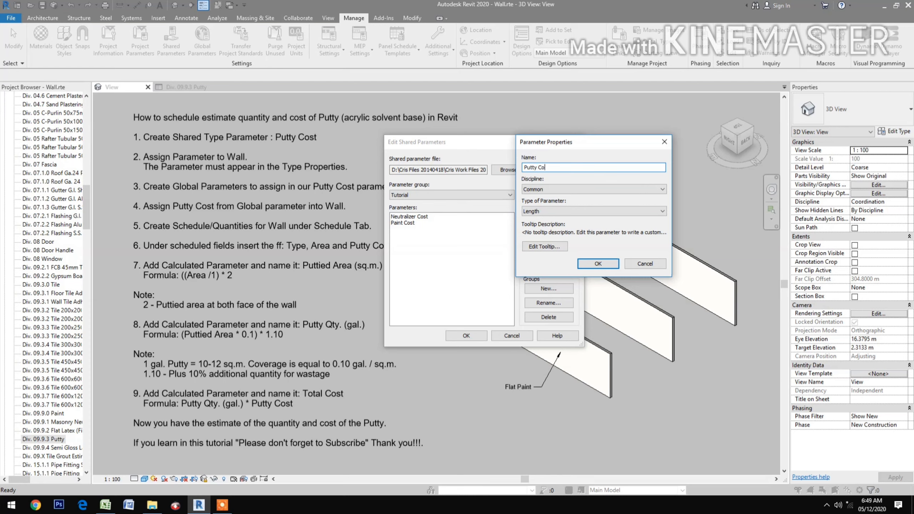
left_click(536, 213)
left_click(542, 269)
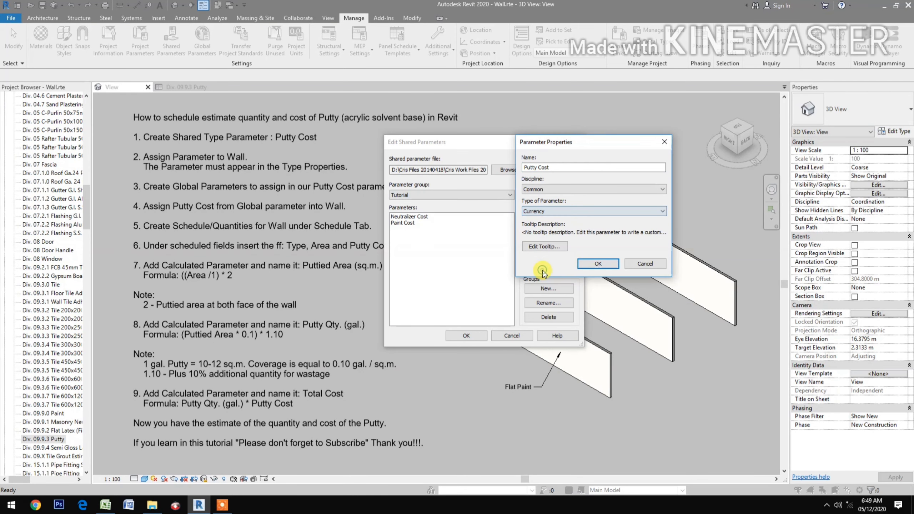
left_click(597, 264)
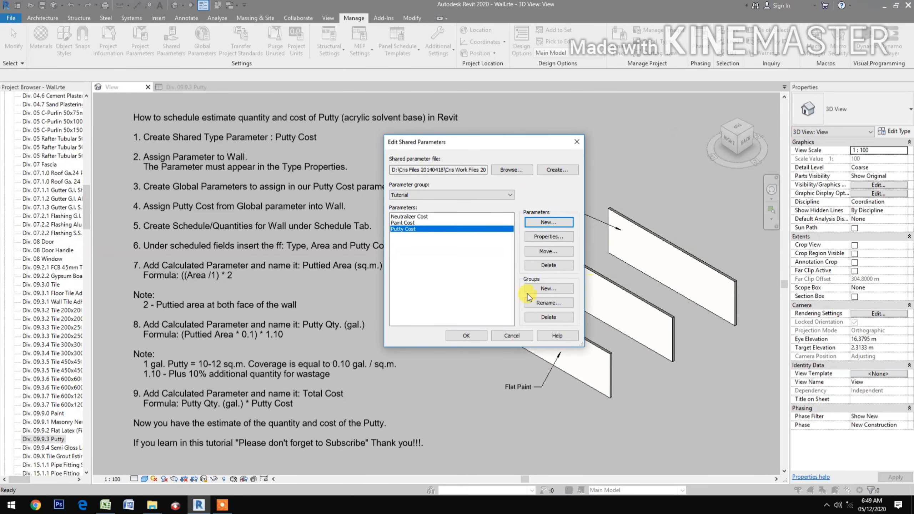
left_click(464, 336)
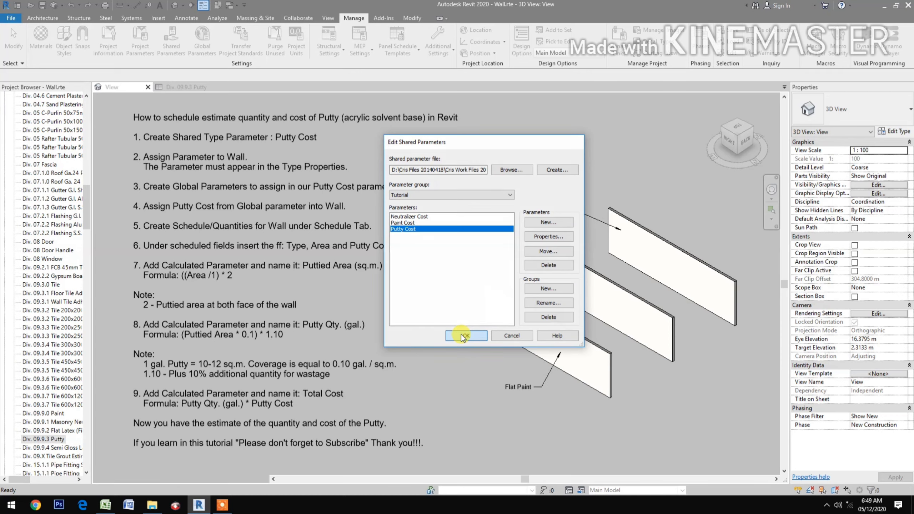
Add a project parameter based on the shared parameter Putty Cost from the Tutorial group
left_click(127, 47)
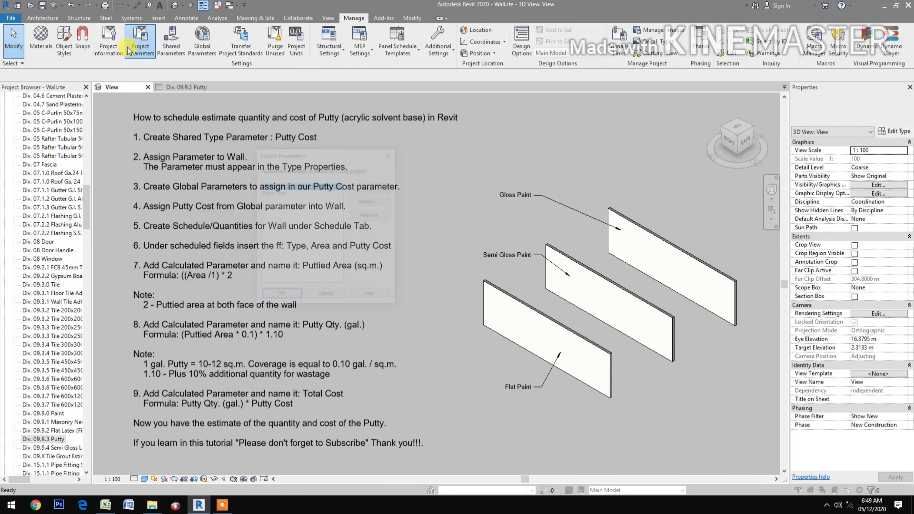
left_click_drag(321, 156, 505, 149)
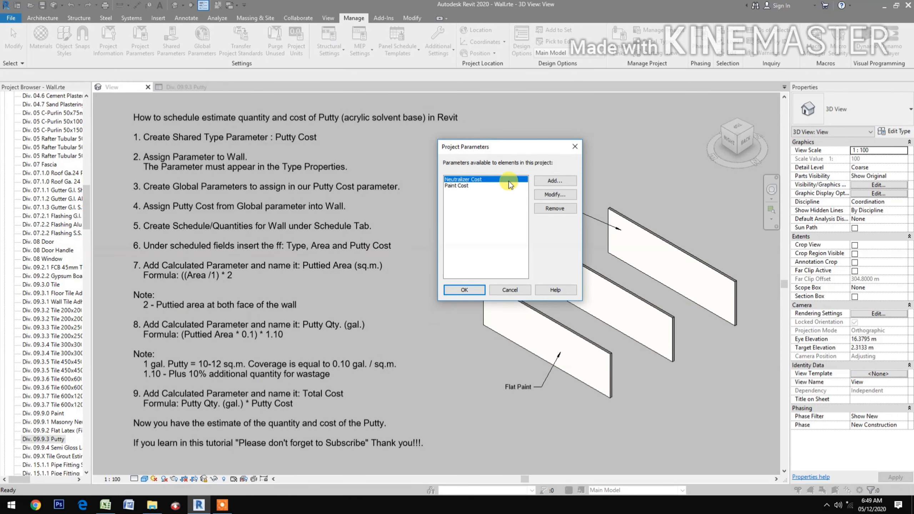
left_click(547, 181)
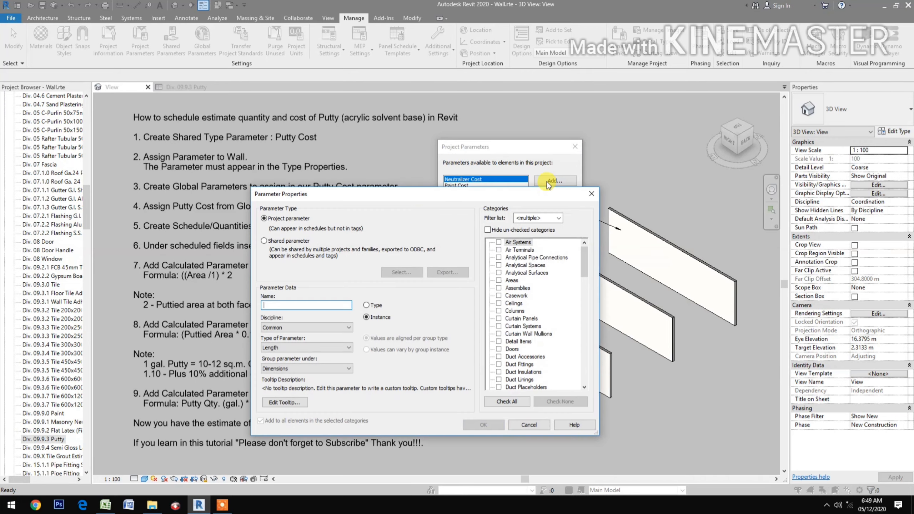
left_click(273, 241)
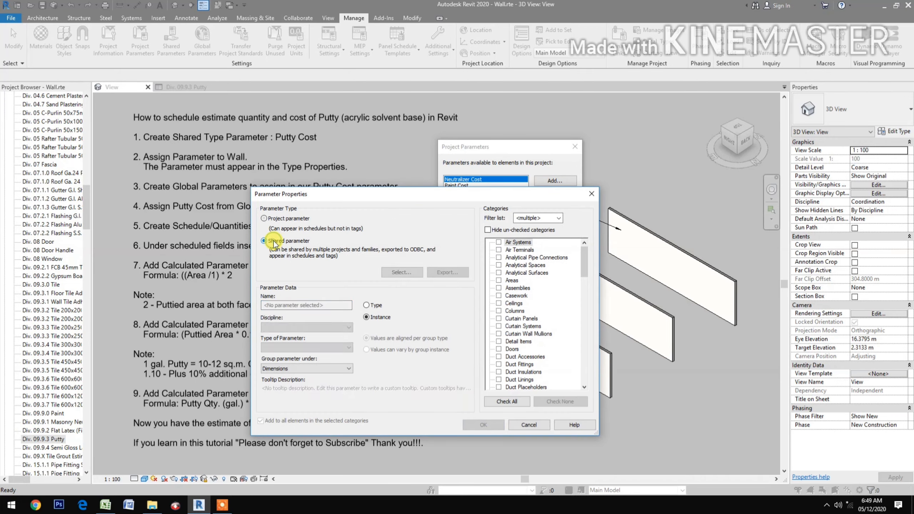
left_click(400, 272)
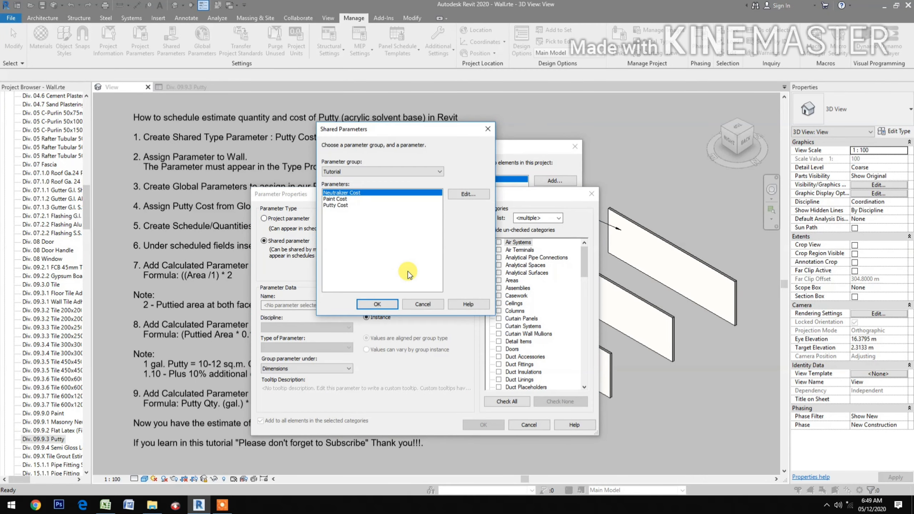
left_click(356, 205)
left_click(376, 304)
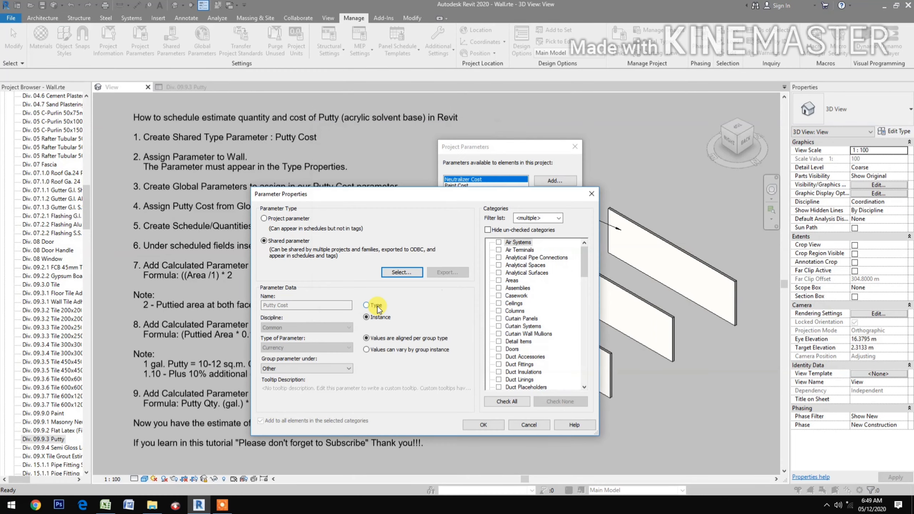
Make Putty Cost a type parameter grouped under Identity Data and assign it to the Walls category
left_click(366, 305)
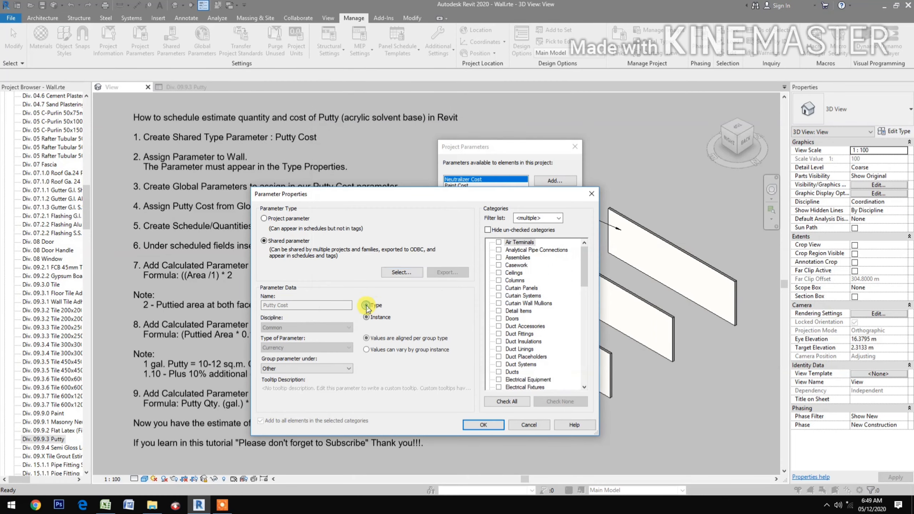
left_click(316, 370)
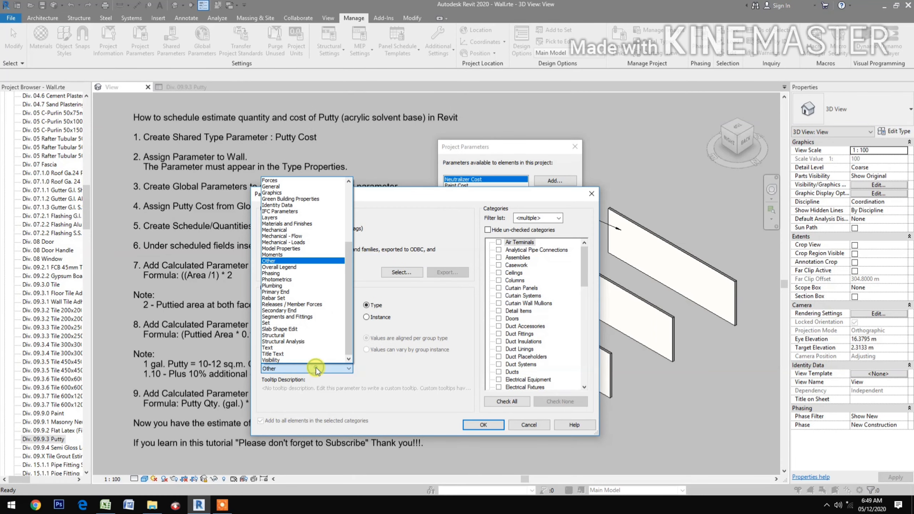
left_click(302, 206)
scroll(512, 335, "down", 3)
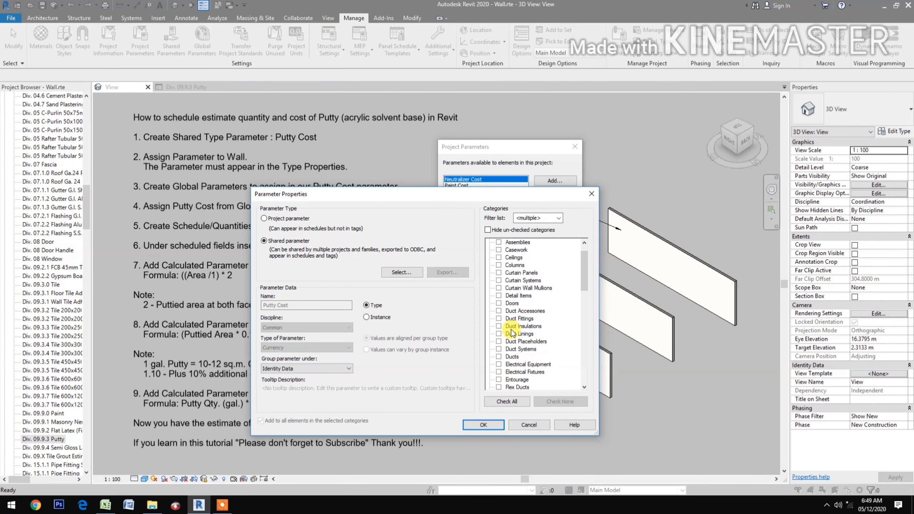
scroll(512, 335, "down", 10)
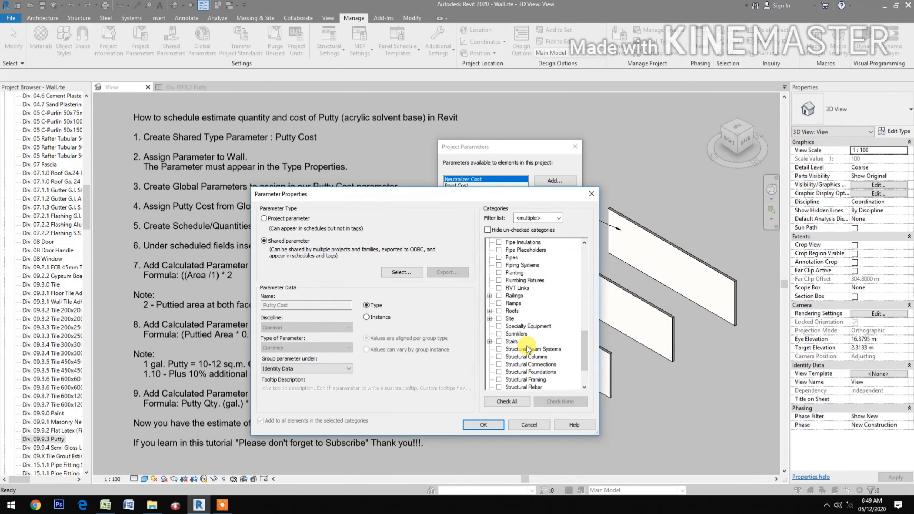
left_click(498, 372)
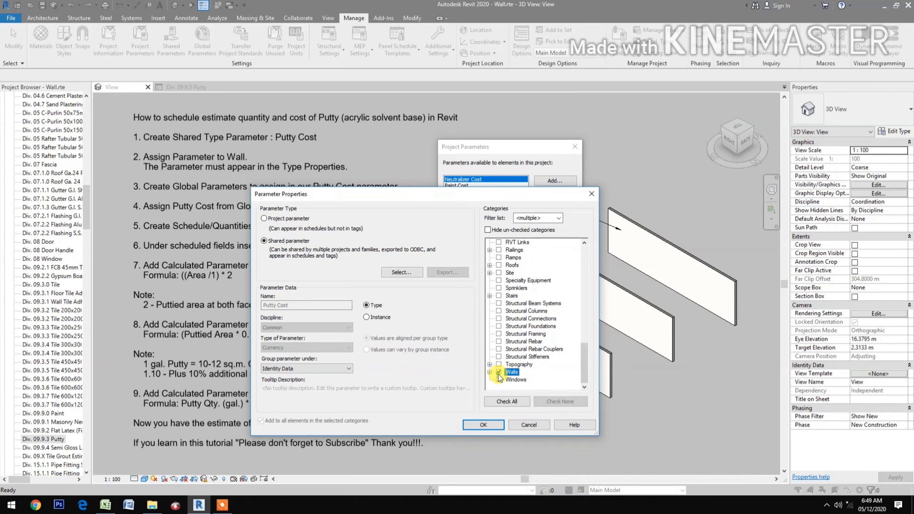
left_click(483, 425)
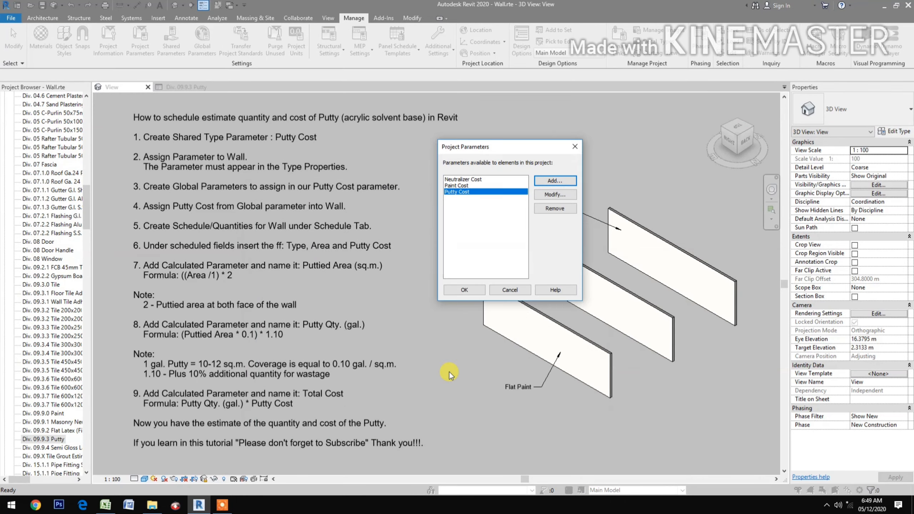
left_click(466, 291)
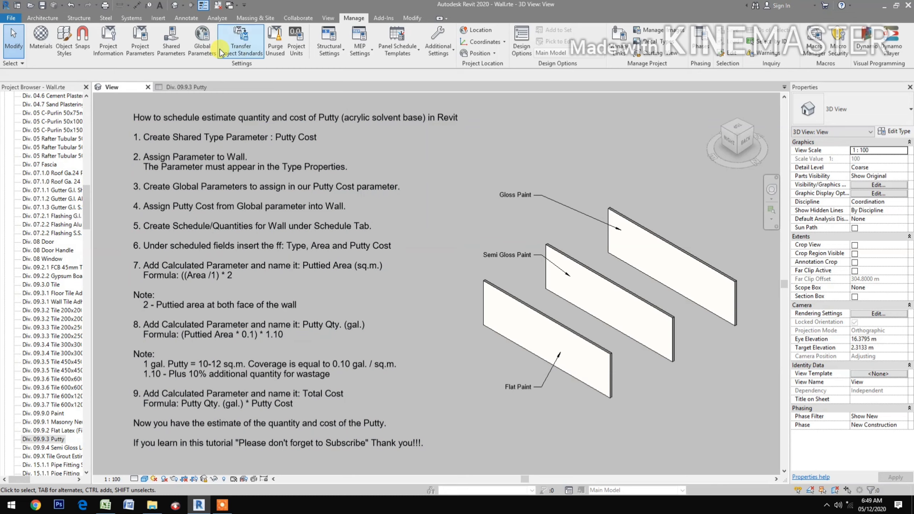
Create a global parameter named Putty Cost of type Currency, grouped under Identity Data
left_click(192, 57)
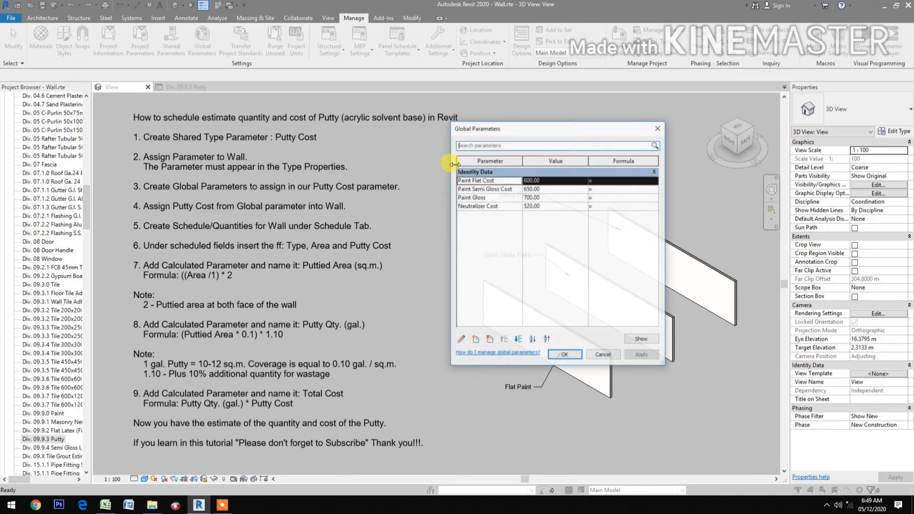
left_click(475, 340)
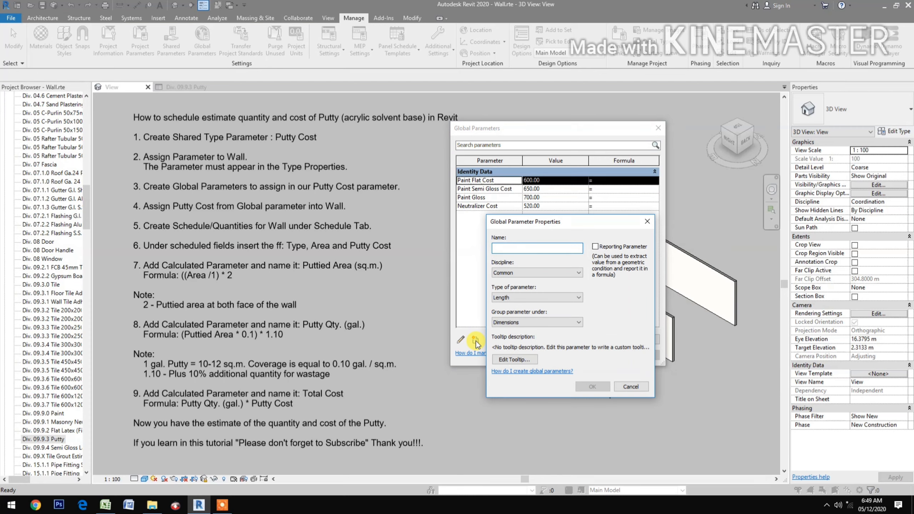
type("Putty Cost")
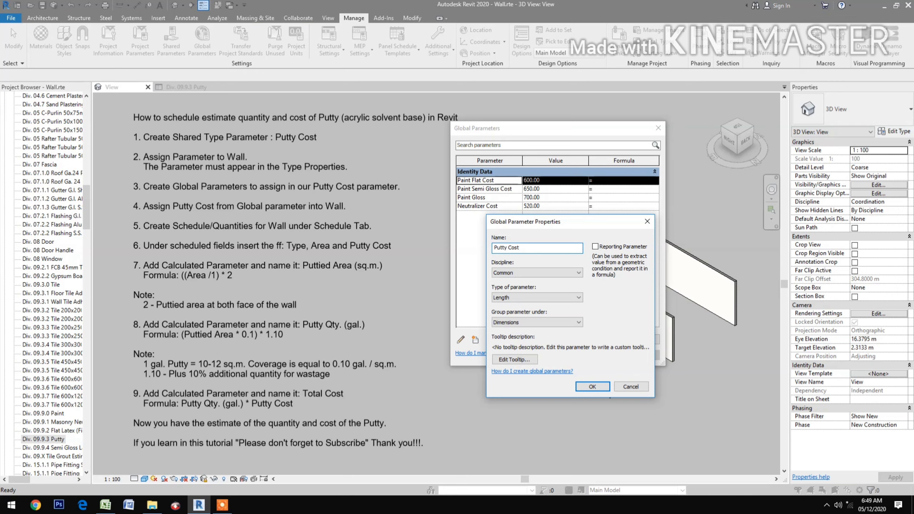
left_click(517, 296)
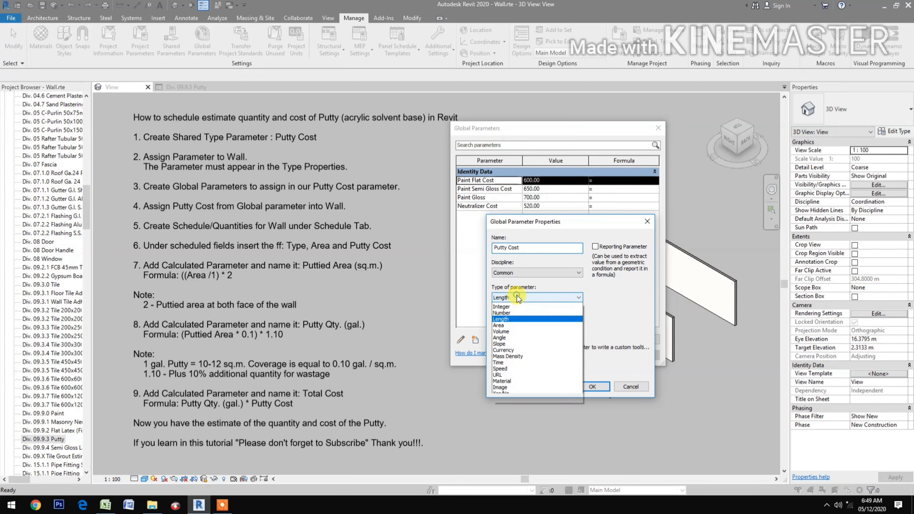
left_click(518, 355)
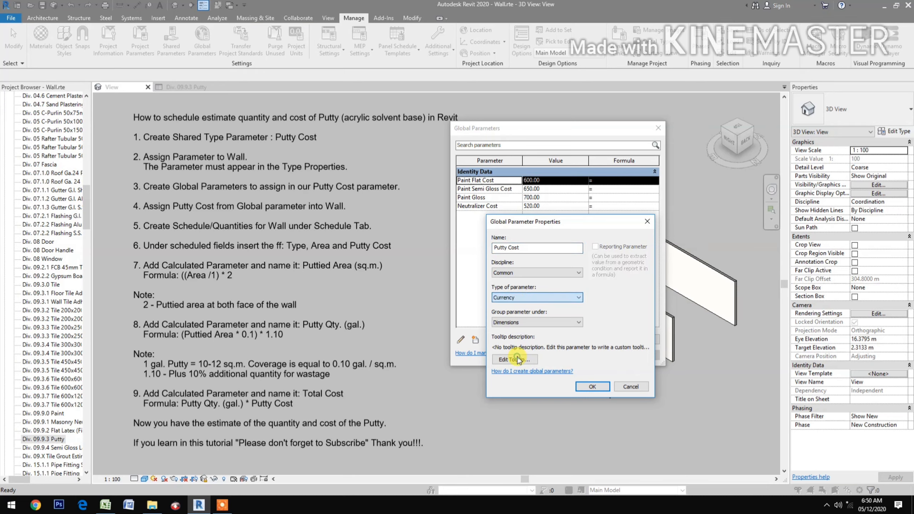
left_click(518, 322)
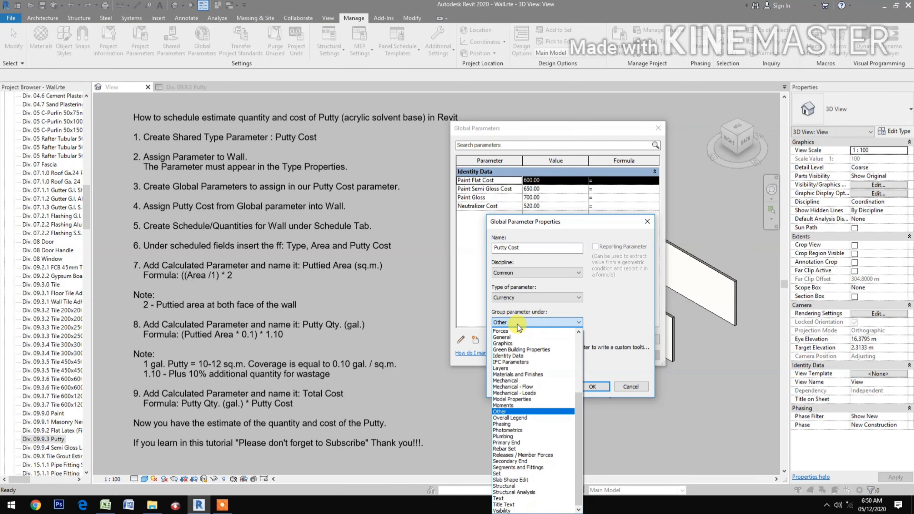
left_click(520, 356)
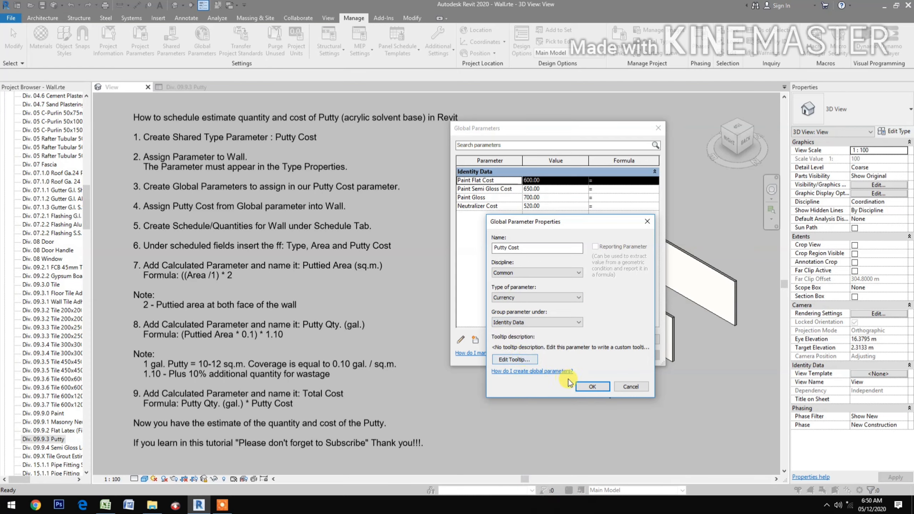
left_click(589, 386)
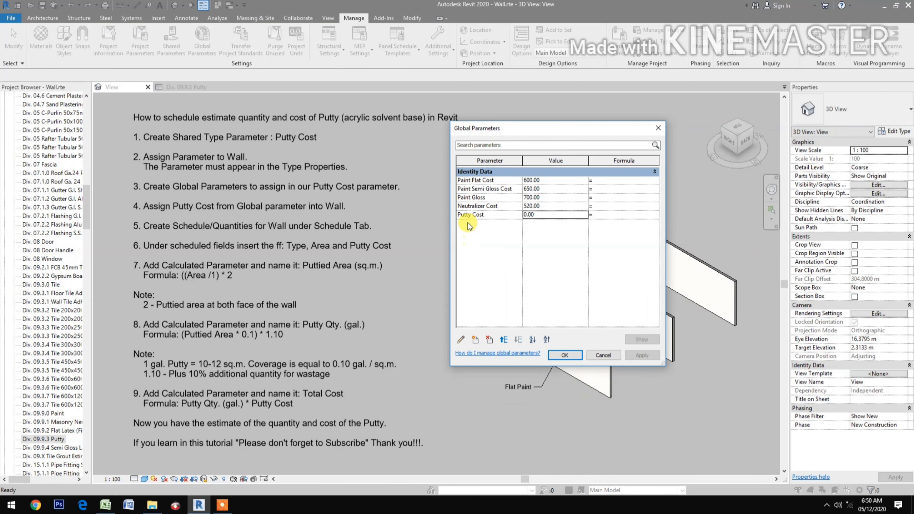
Set the Putty Cost global parameter's value to 450 and apply it
left_click(544, 214)
type("4")
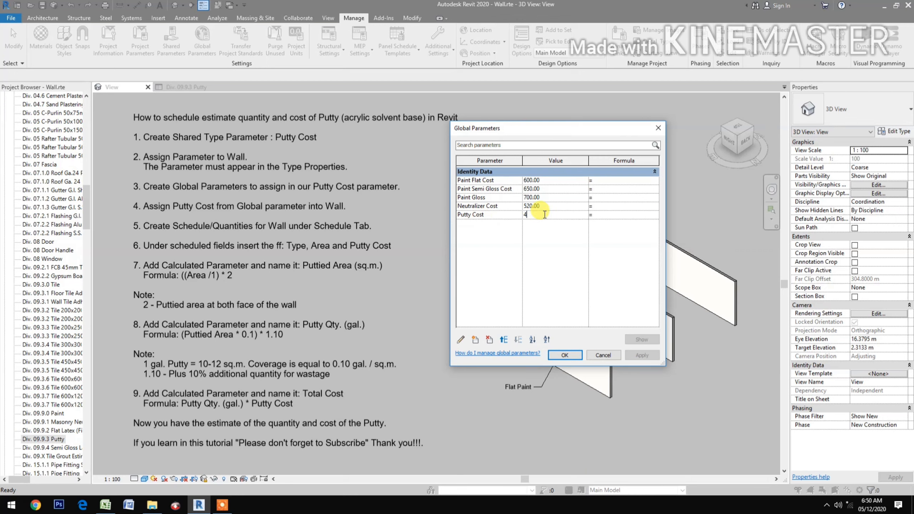
type("50")
left_click(641, 355)
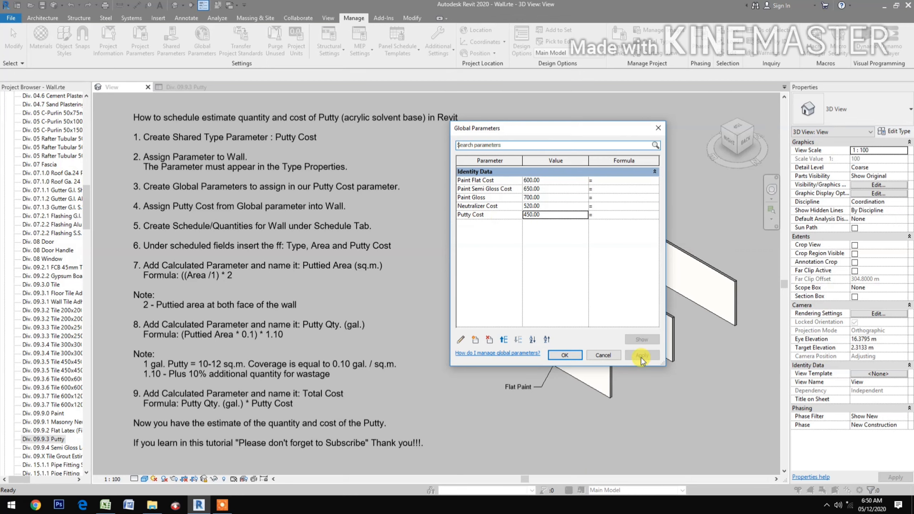
left_click(565, 354)
Associate the Putty Cost type parameter of the Flat Paint wall with the Putty Cost global parameter
left_click(398, 230)
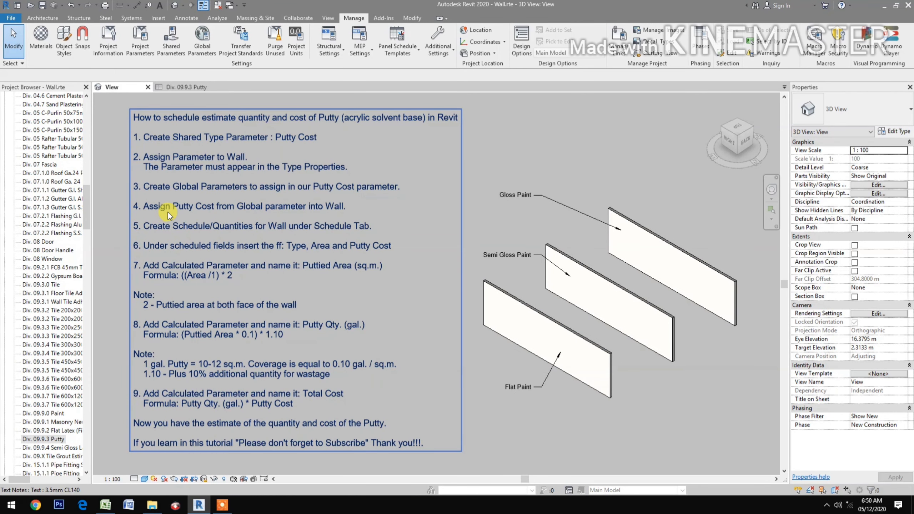
left_click(484, 377)
left_click(512, 302)
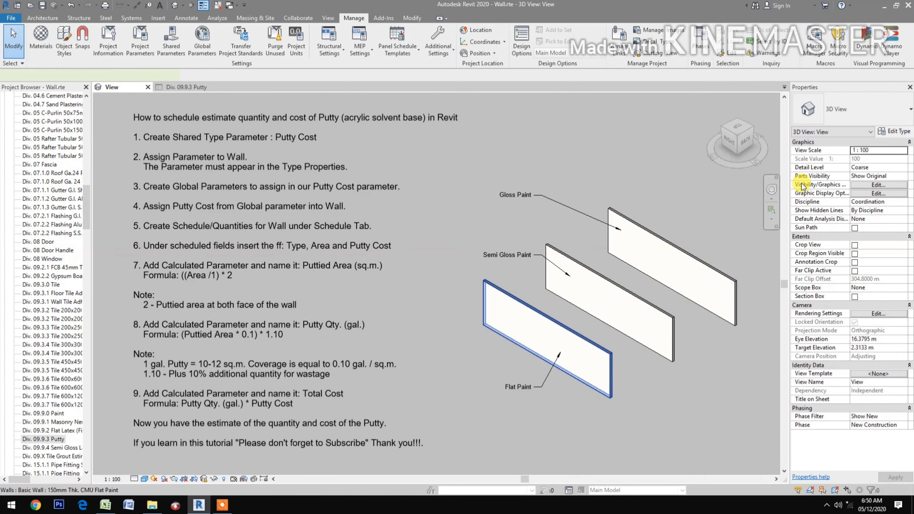
left_click(898, 131)
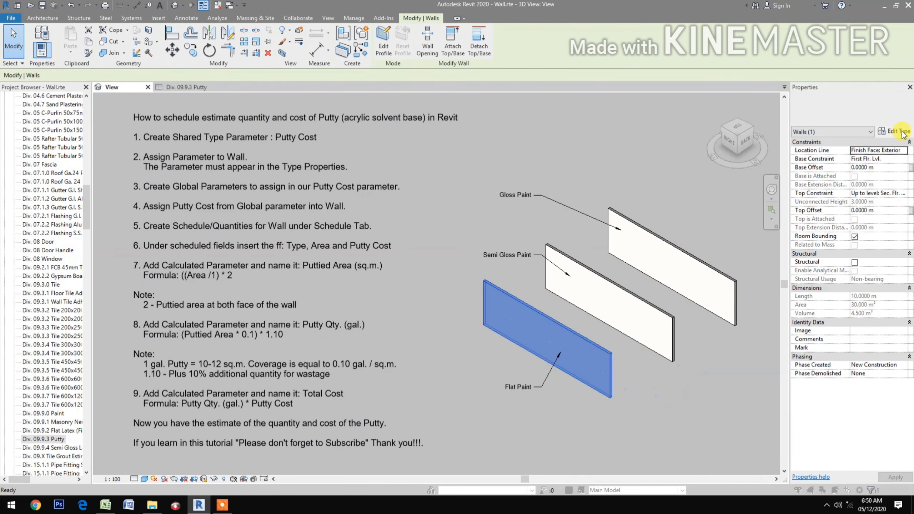
scroll(375, 342, "down", 2)
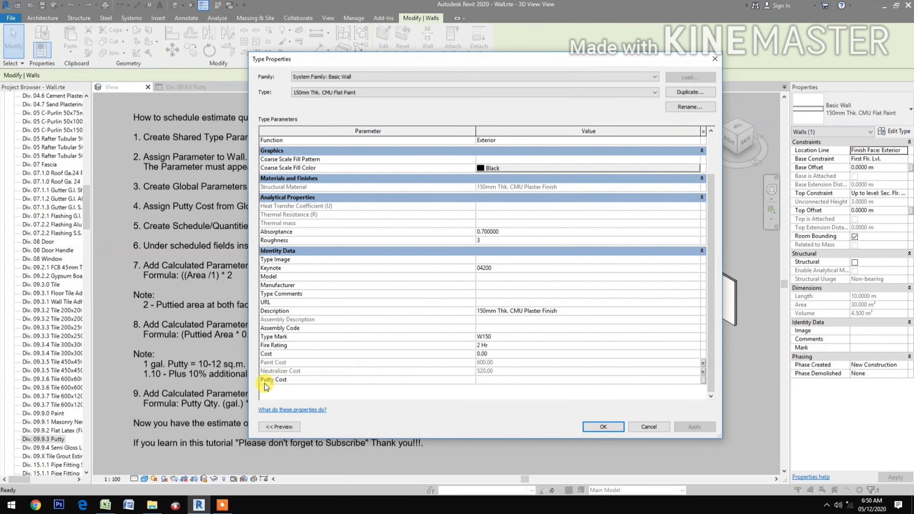
left_click(703, 380)
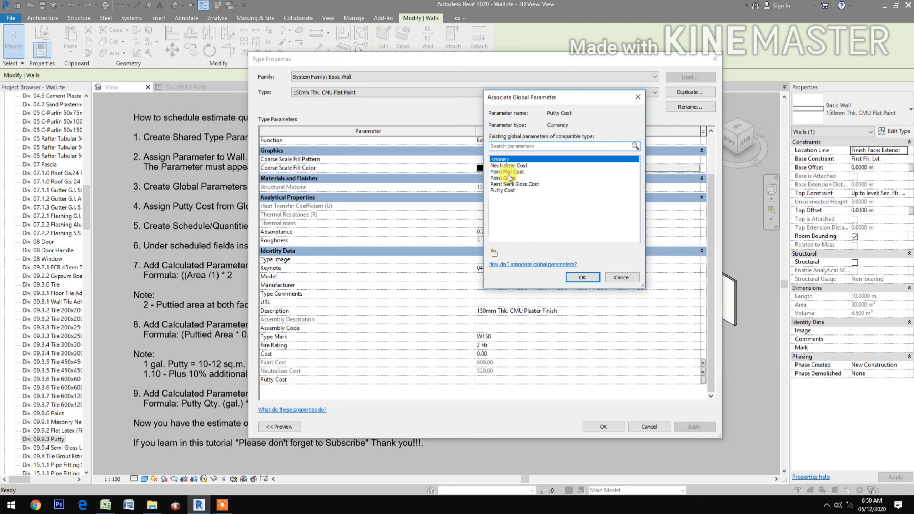
left_click(558, 190)
left_click(580, 278)
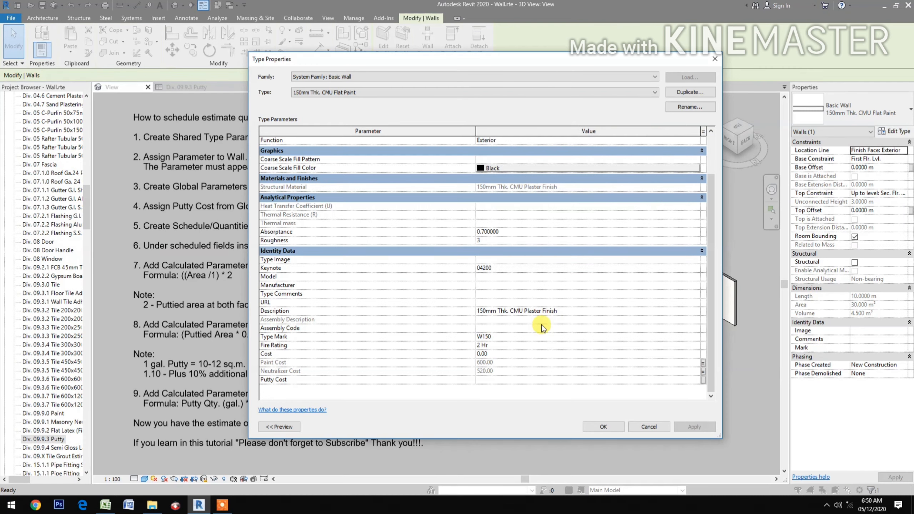
left_click(588, 431)
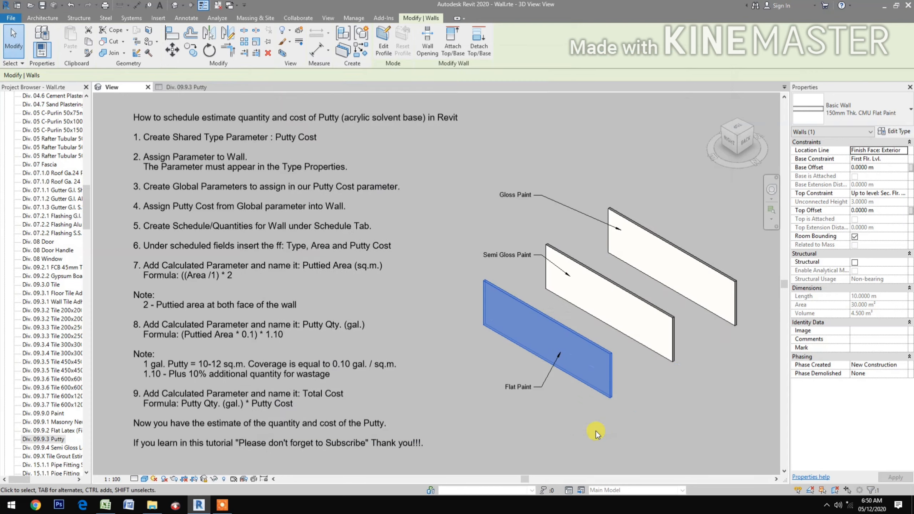
Link the Semi Gloss Paint wall type's Putty Cost to the Putty Cost global parameter
left_click(624, 291)
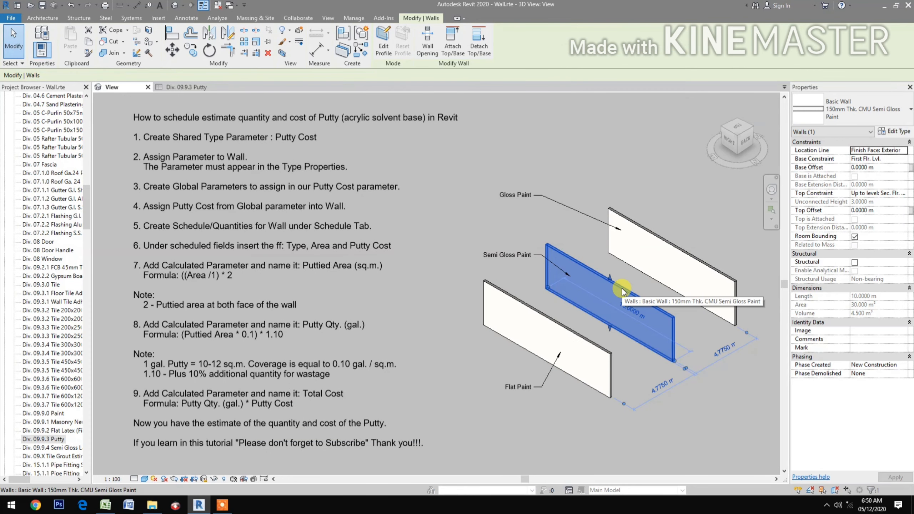
left_click(898, 132)
scroll(393, 351, "down", 2)
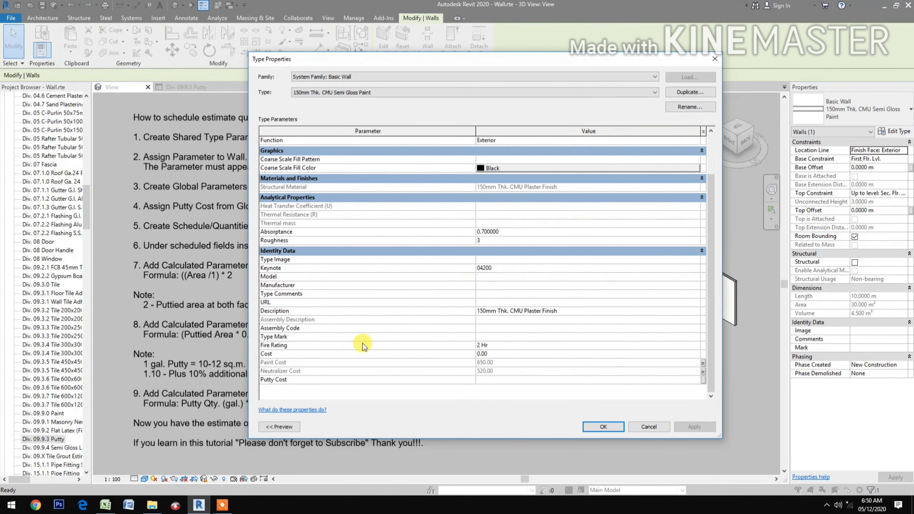
left_click(703, 381)
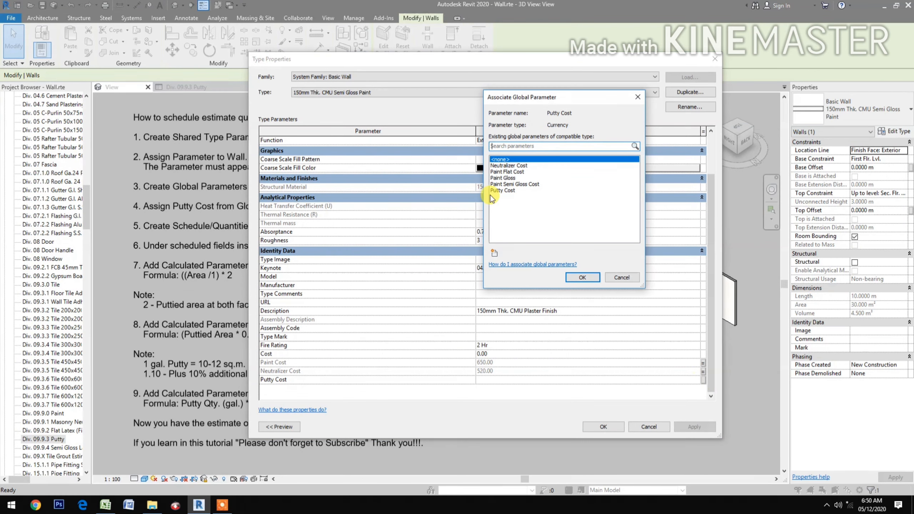
left_click(504, 190)
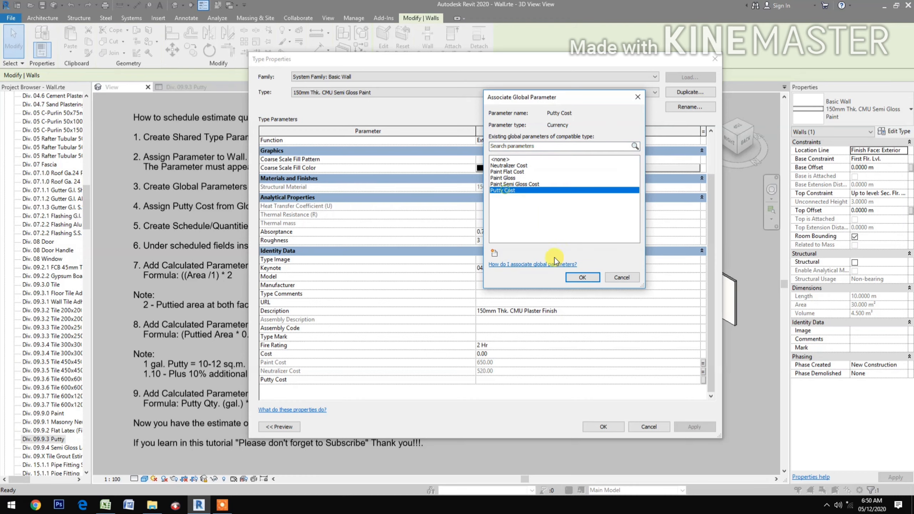
left_click(582, 277)
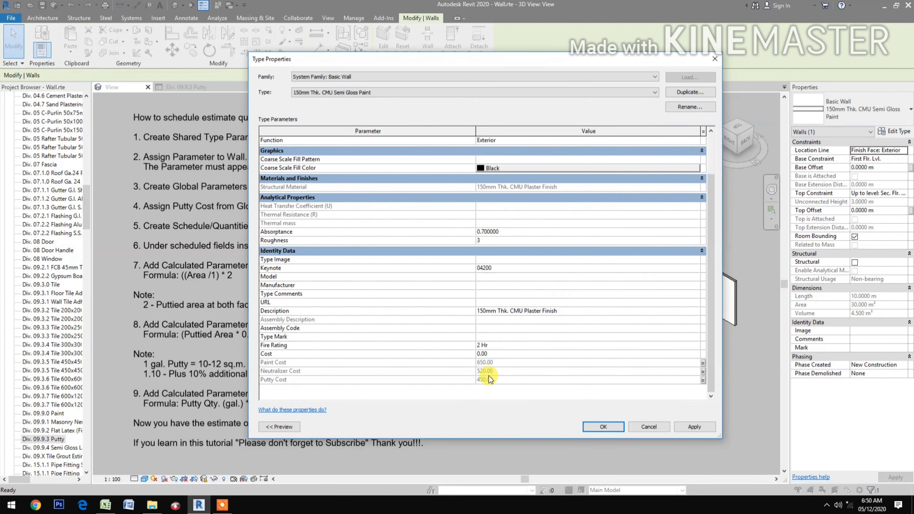
left_click(603, 429)
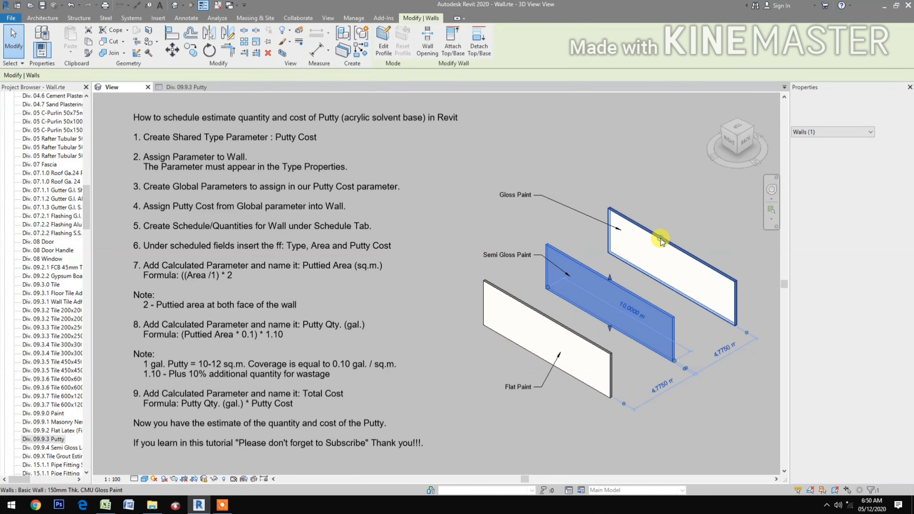
Link the Gloss Paint wall type's Putty Cost to the Putty Cost global parameter and deselect the wall
left_click(661, 239)
left_click(903, 132)
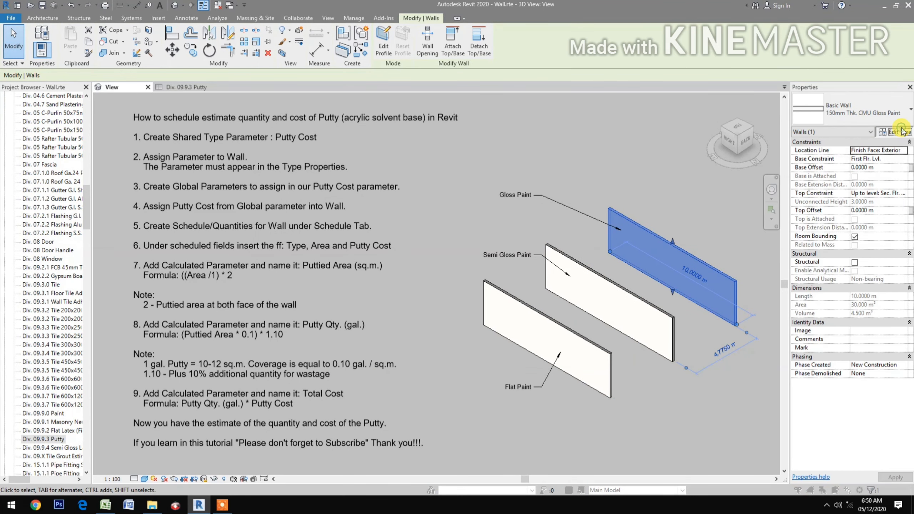
scroll(482, 335, "down", 3)
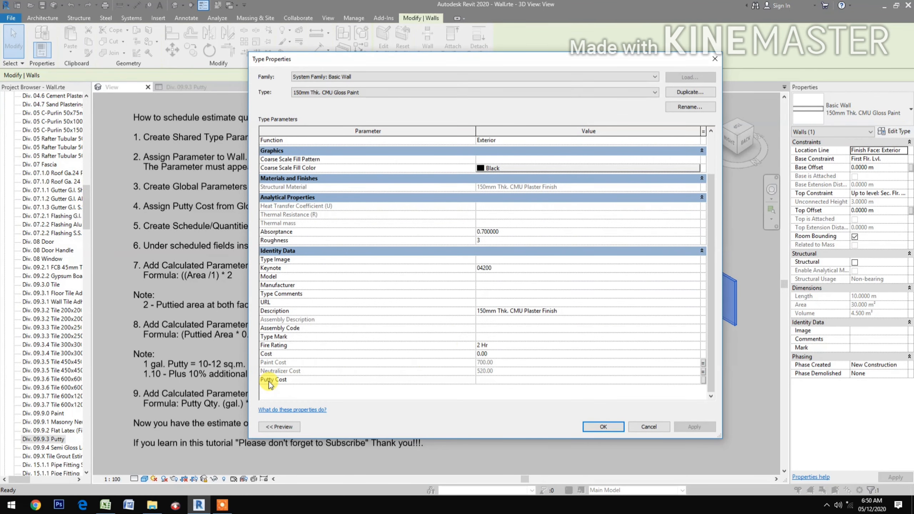
left_click(698, 380)
left_click(702, 380)
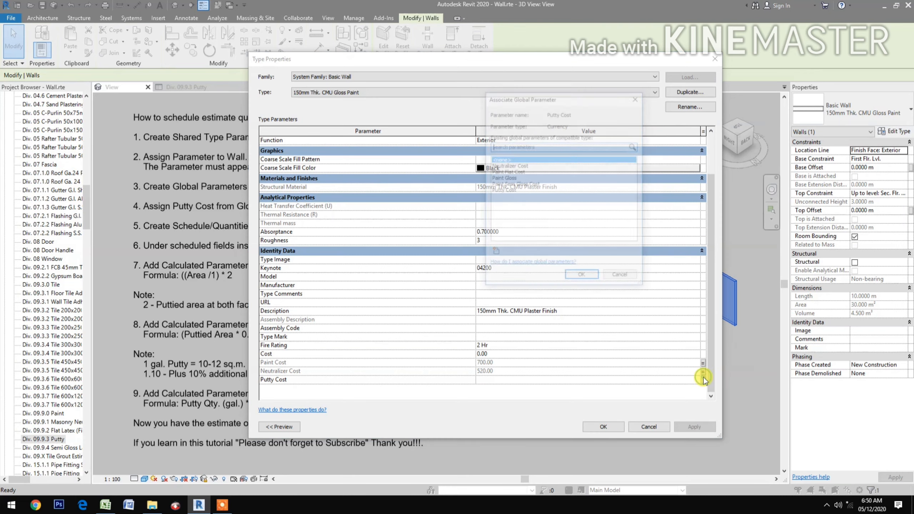
left_click(503, 190)
left_click(582, 277)
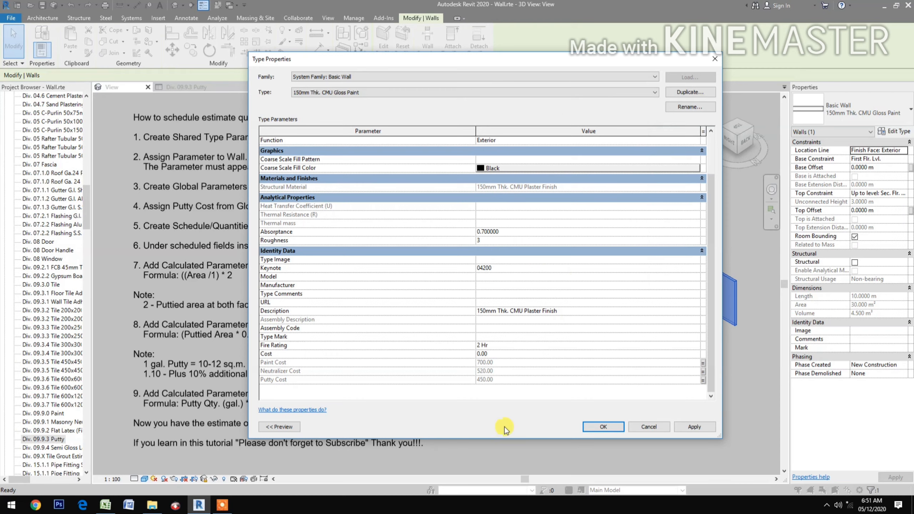
left_click(603, 428)
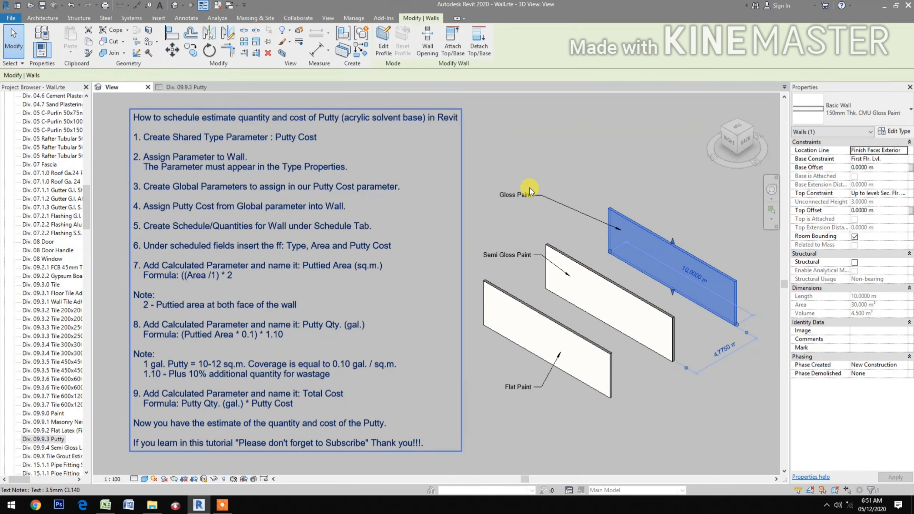
left_click(626, 164)
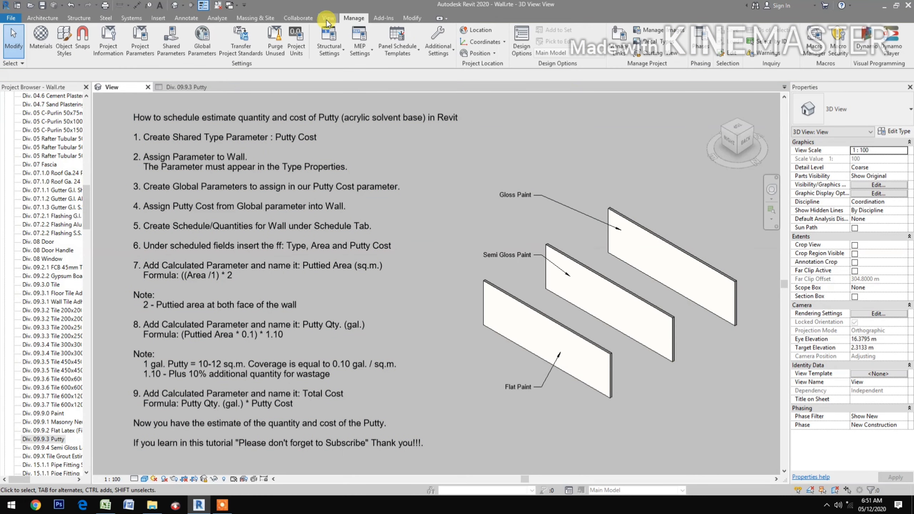
Create a new Schedule/Quantities schedule for the Walls category with the phase set to New Construction
left_click(328, 20)
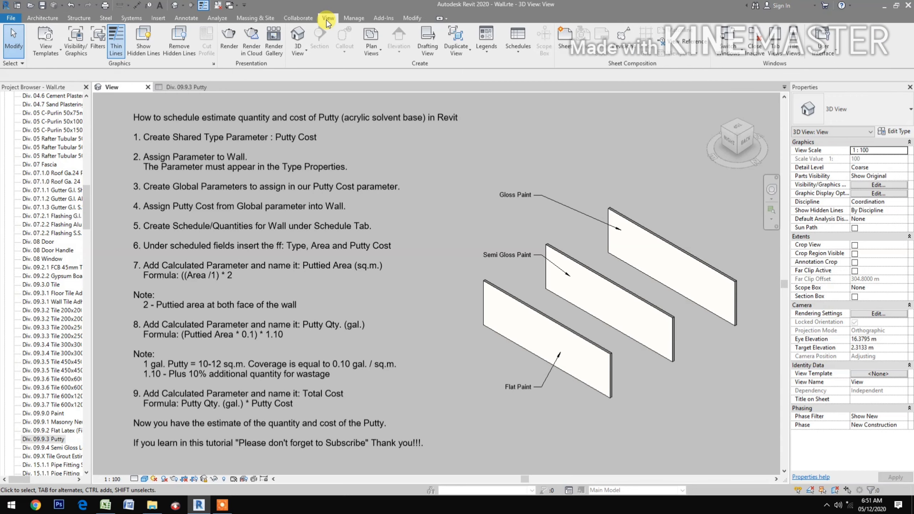
left_click(525, 61)
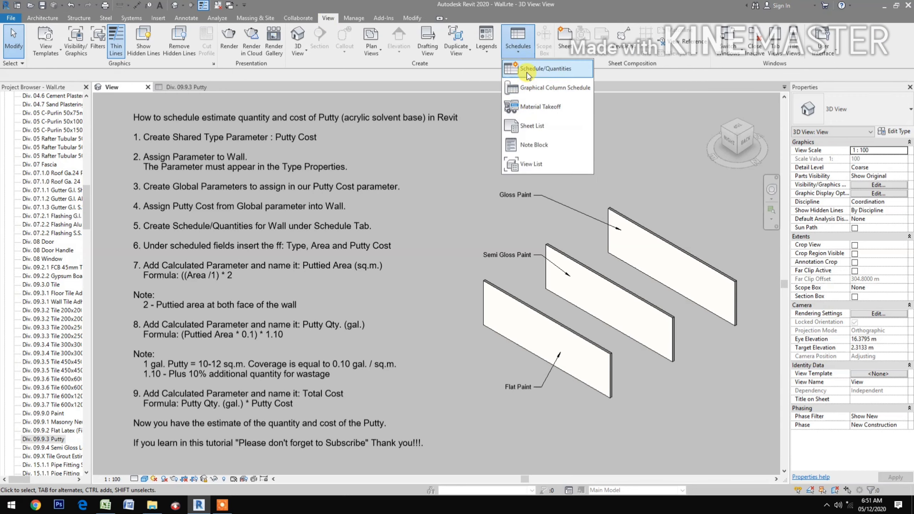
left_click(527, 70)
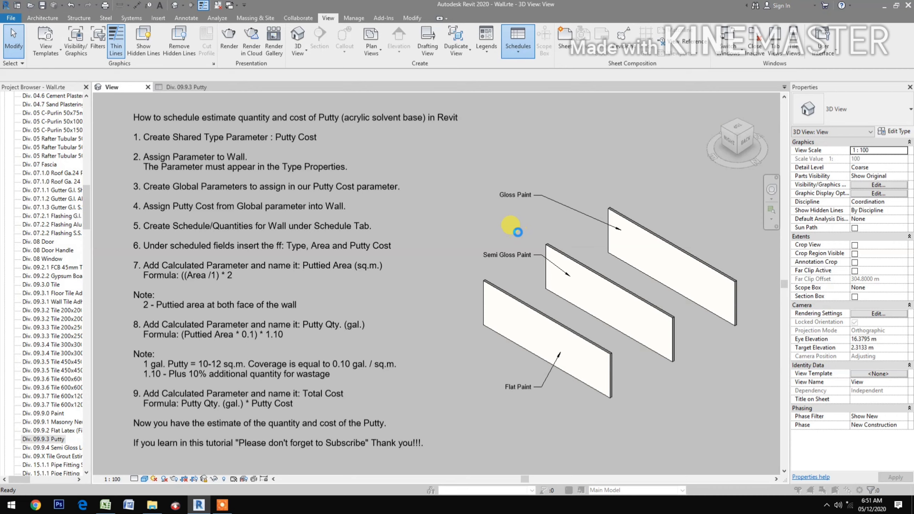
left_click(594, 269)
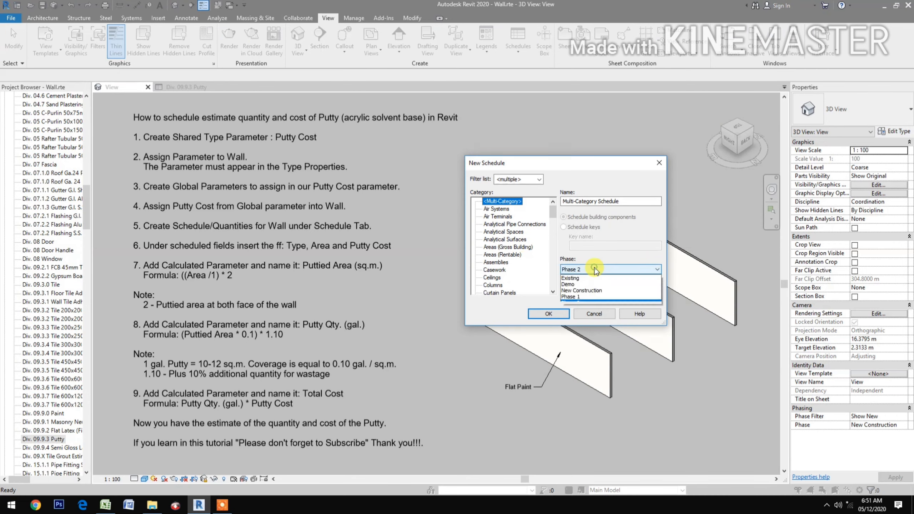
left_click(583, 291)
scroll(523, 268, "down", 7)
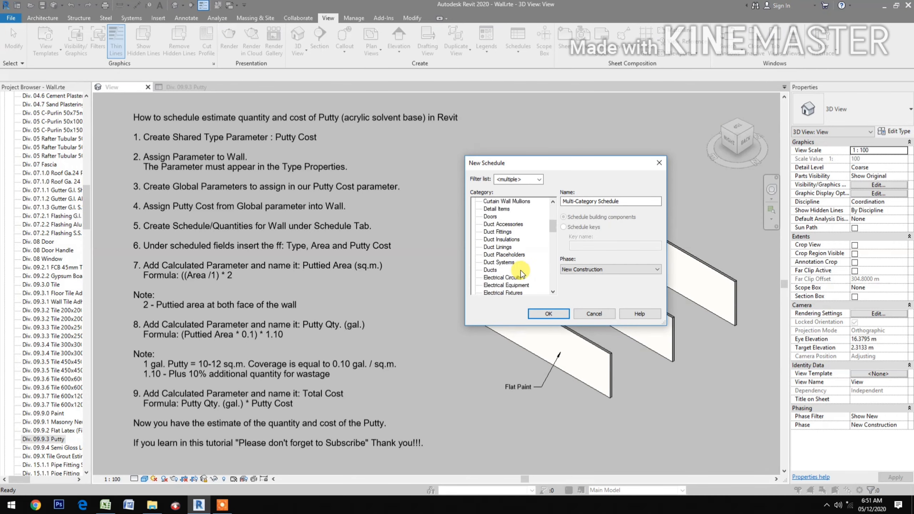
scroll(520, 269, "down", 8)
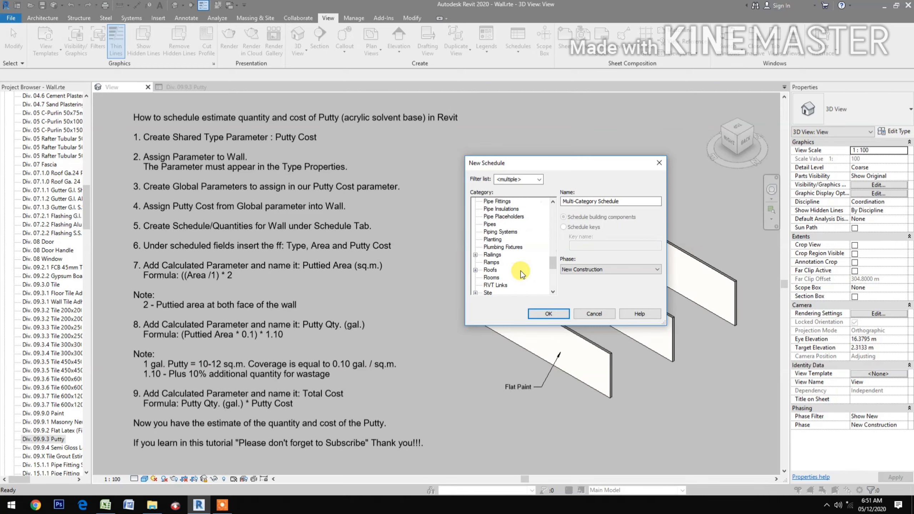
scroll(521, 277, "down", 4)
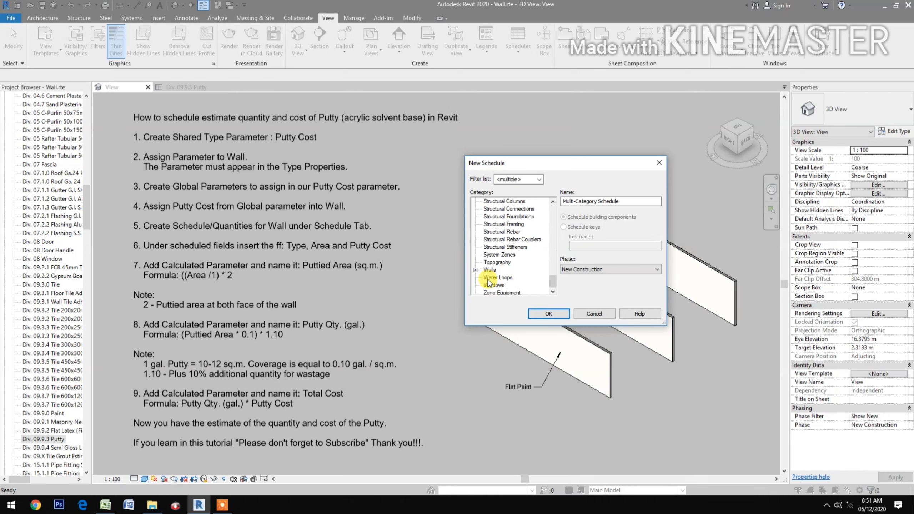
left_click(490, 271)
left_click(544, 313)
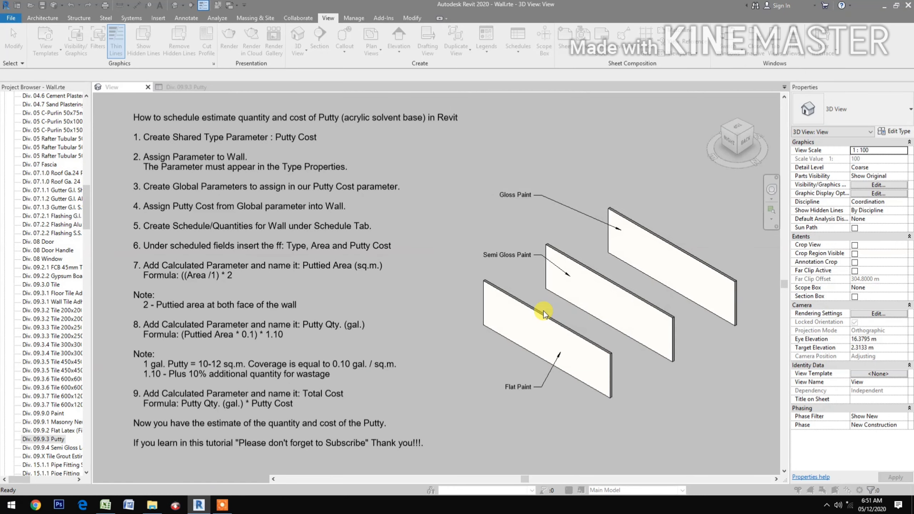
Add the fields Type, Area and Putty Cost, in that order, to the wall schedule
scroll(511, 249, "down", 12)
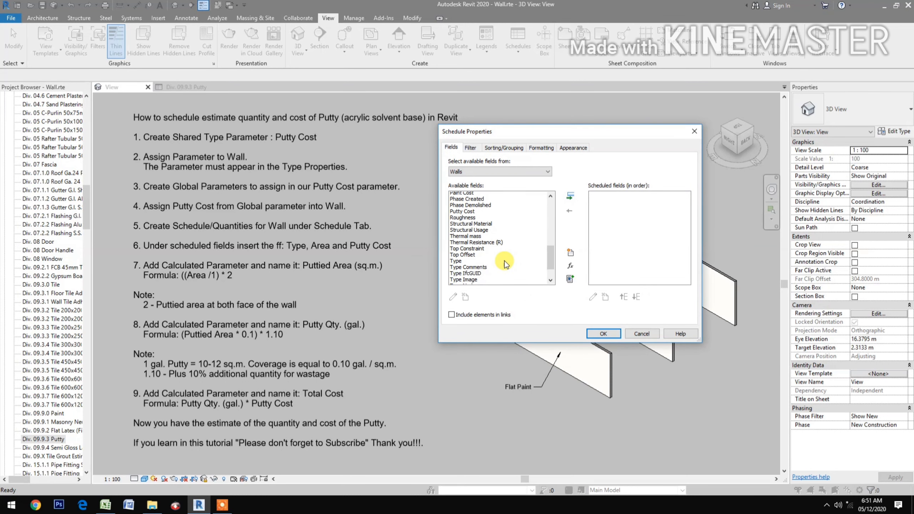
left_click(457, 233)
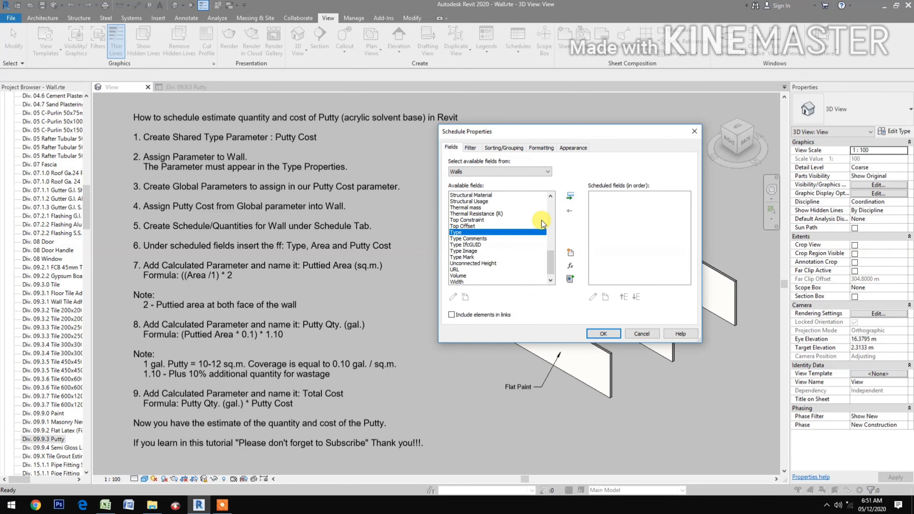
left_click(570, 197)
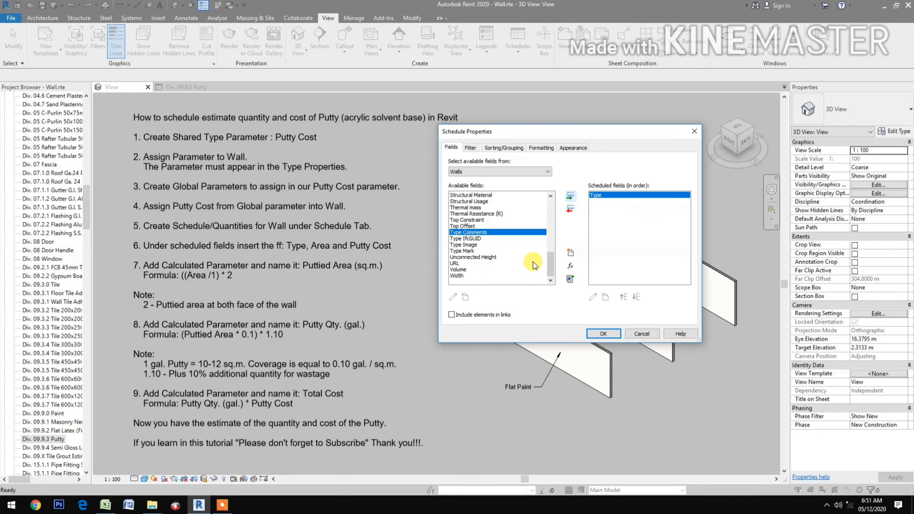
scroll(503, 201, "up", 12)
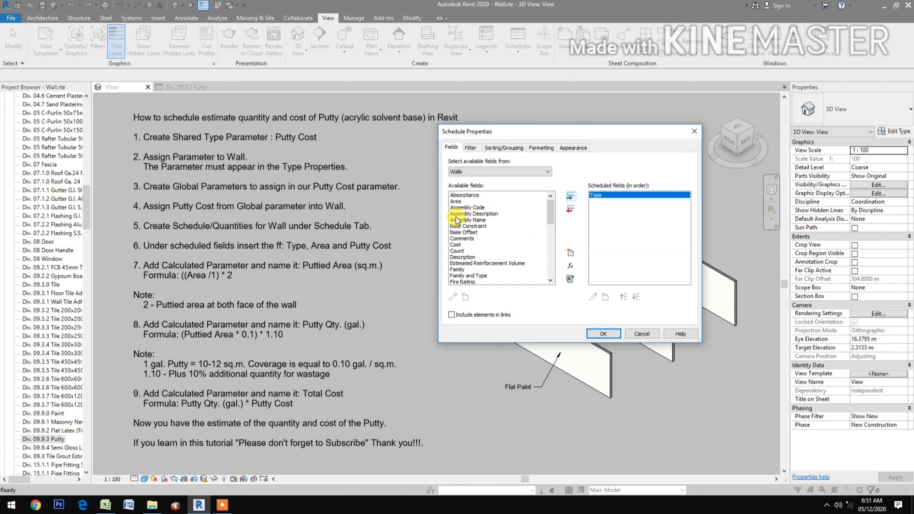
left_click(456, 202)
left_click(570, 196)
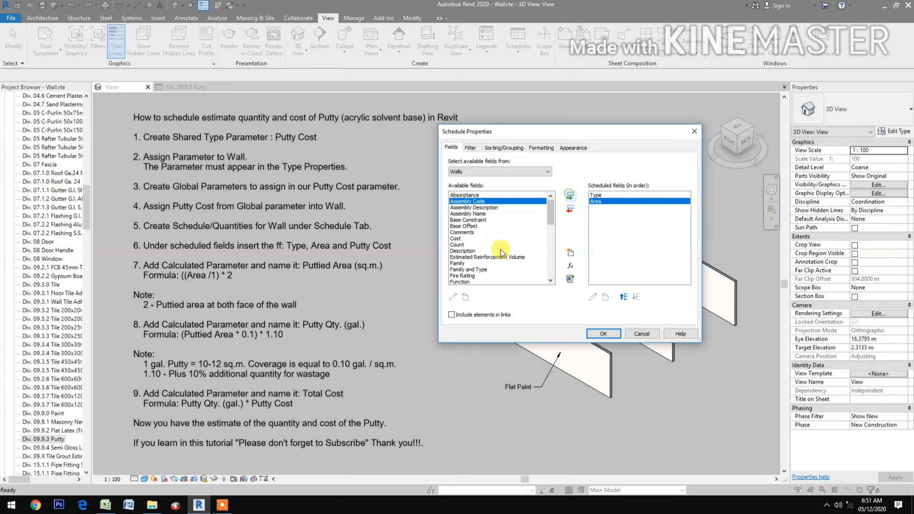
scroll(474, 261, "down", 9)
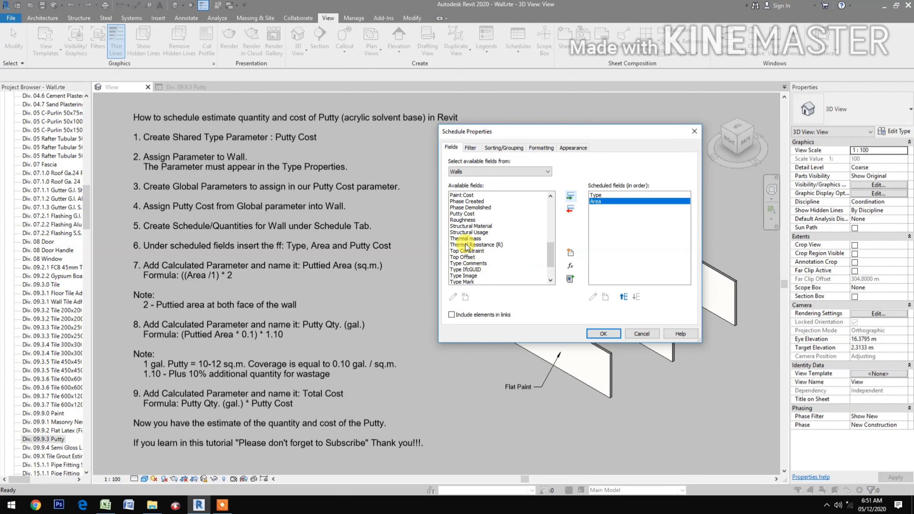
left_click(470, 213)
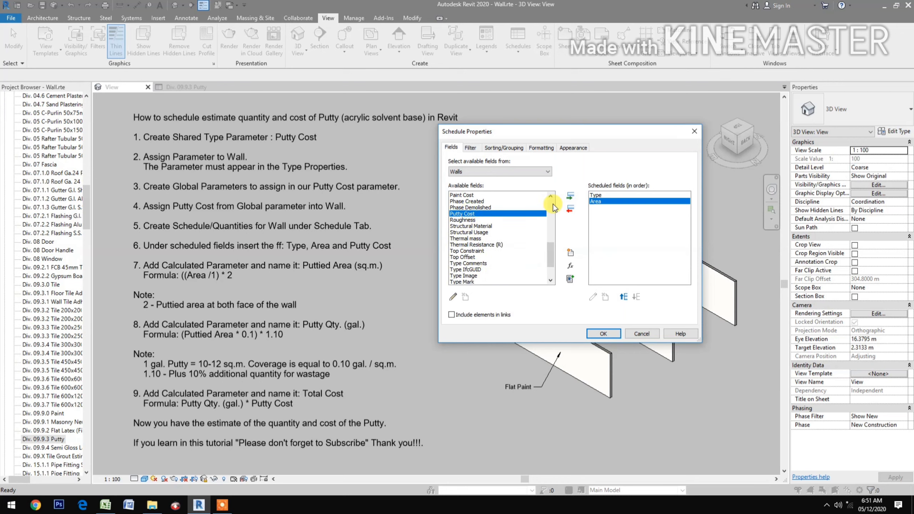
left_click(570, 196)
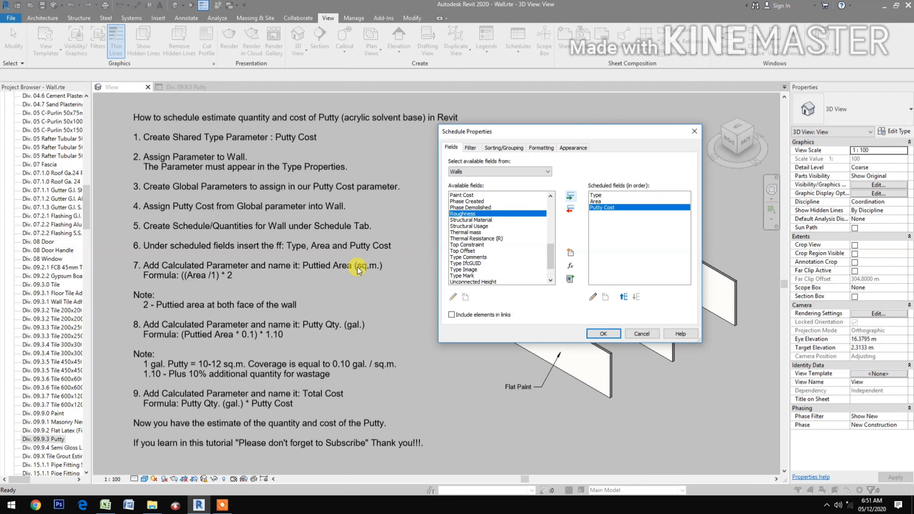
Add a calculated field named Puttied Area (sq.m.) of type Number with the formula (Area/1)*2
left_click(574, 265)
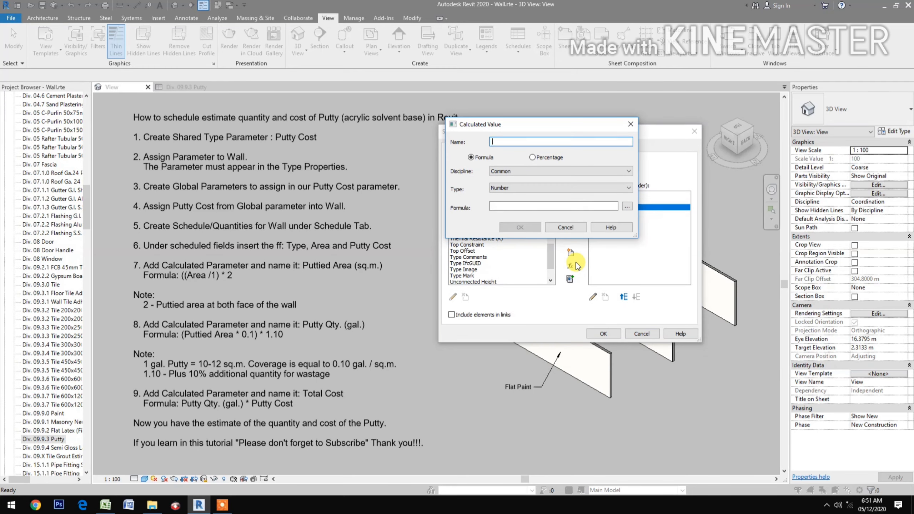
type("Puttied Area")
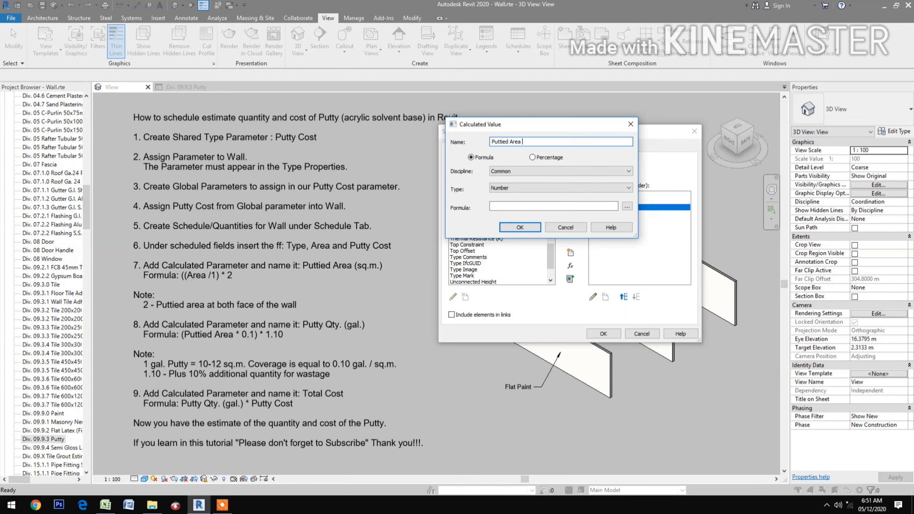
type("m.")
left_click(627, 207)
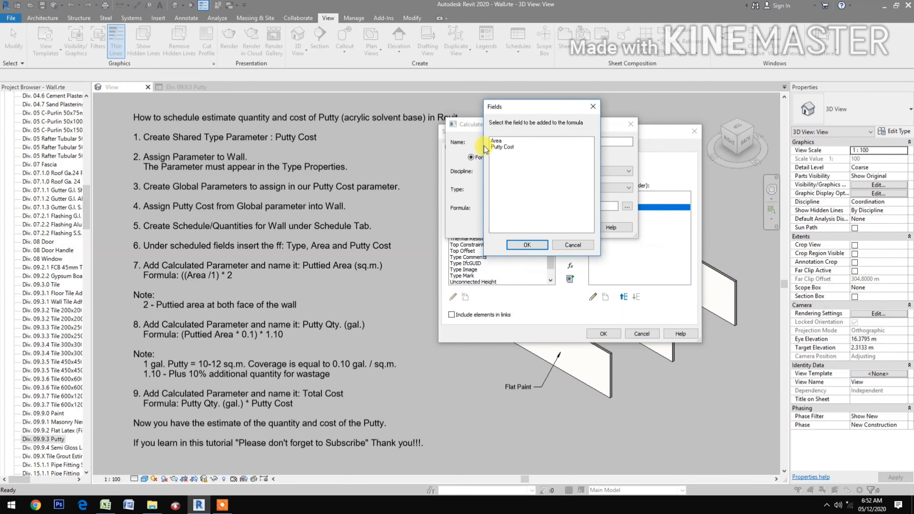
left_click(495, 147)
left_click(498, 141)
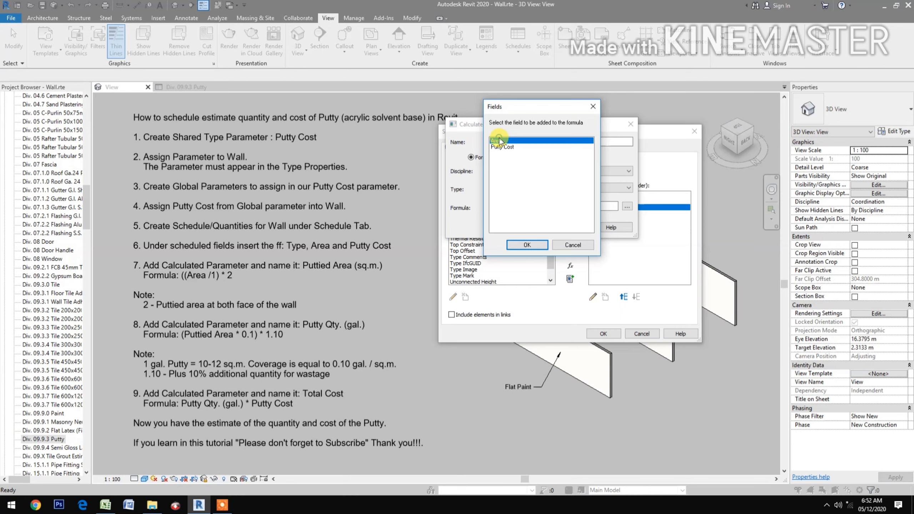
left_click(527, 244)
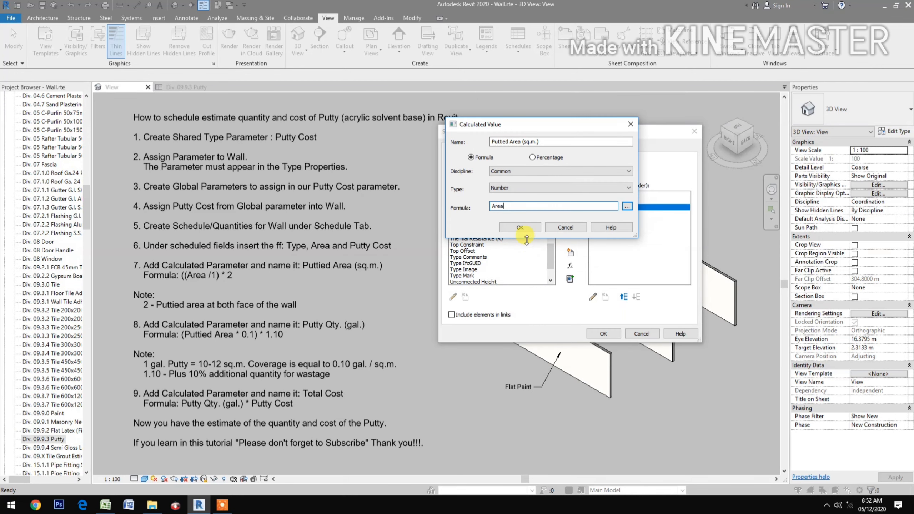
type("/1)")
key("Home")
type("(")
key("Right")
key("Right")
key("Right")
type("*2")
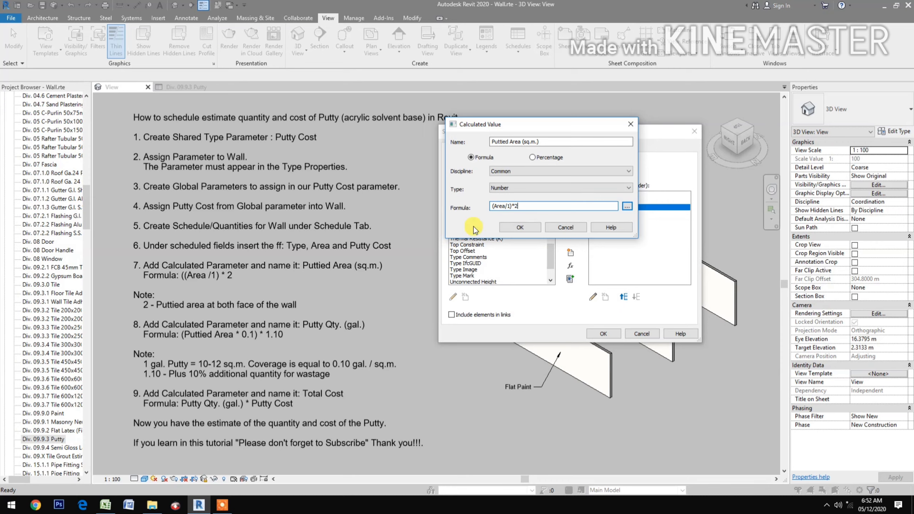
left_click(520, 228)
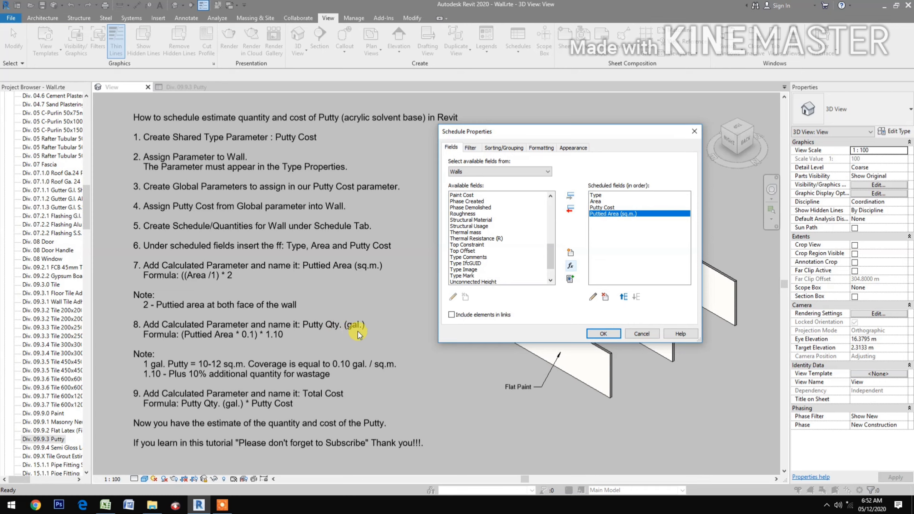
Add a calculated field named Putty Qty. (gal.) with the formula ([Puttied Area (sq.m.)]*.1)*1.1
left_click(571, 267)
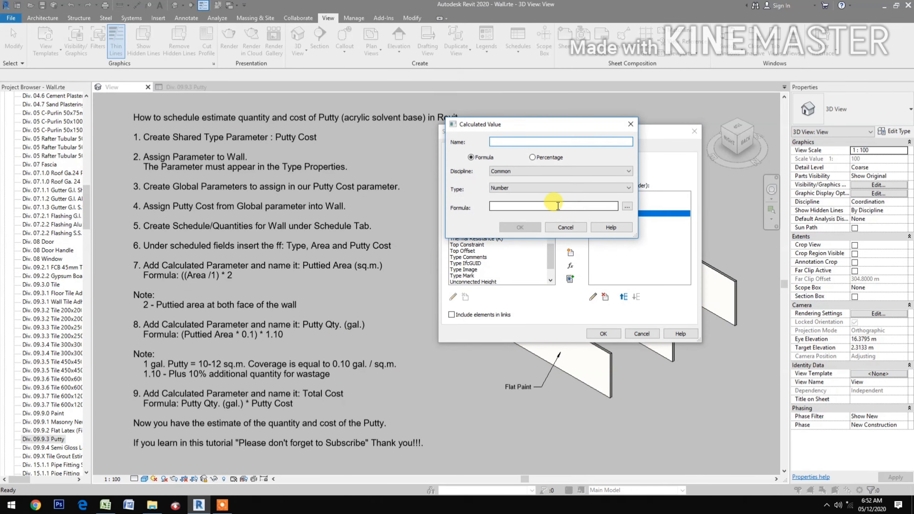
type("Putty")
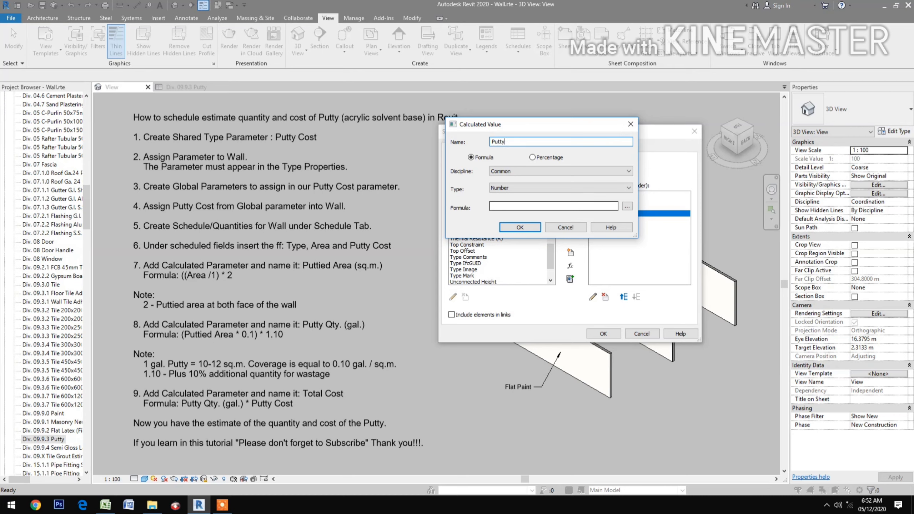
type(" Qty. (gal.")
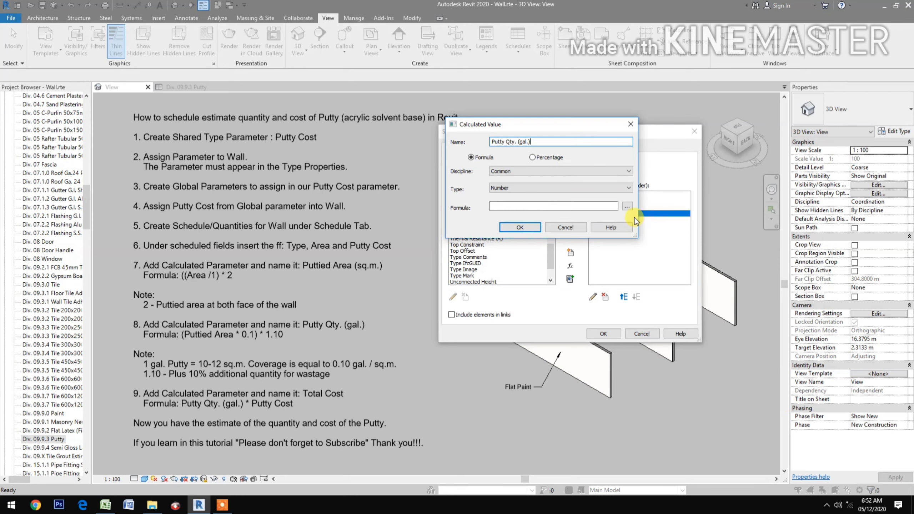
left_click(628, 207)
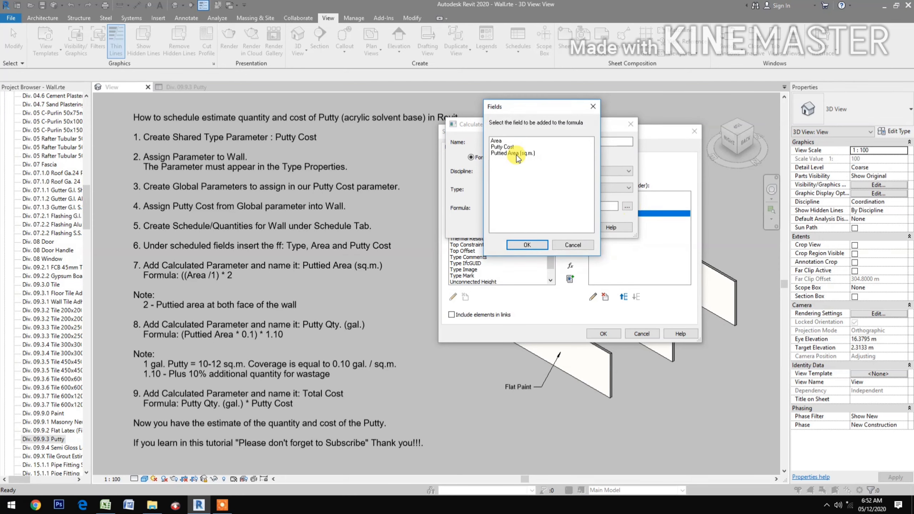
left_click(516, 153)
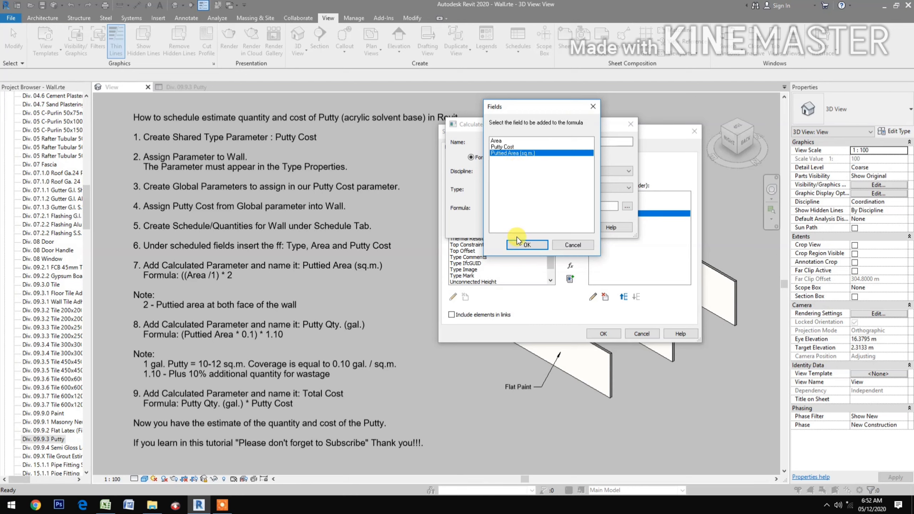
left_click(516, 246)
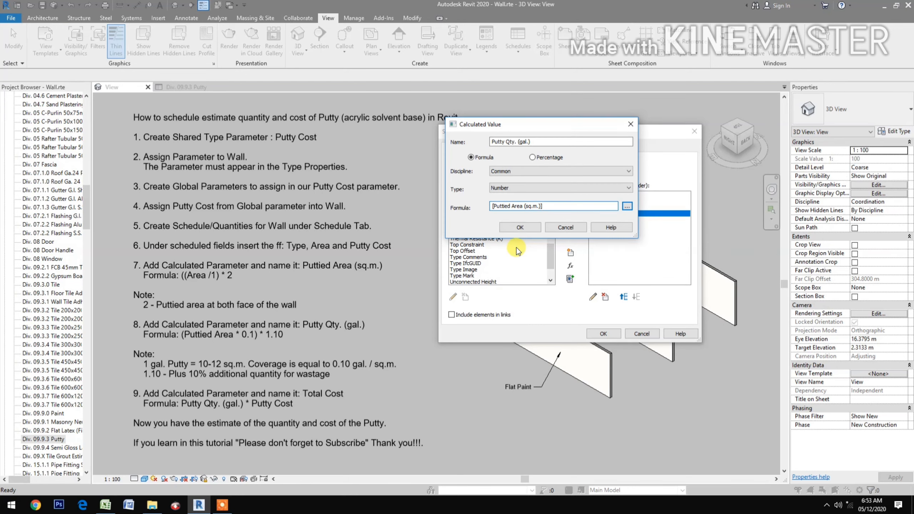
type("*")
type(".1")
type(")")
type("(")
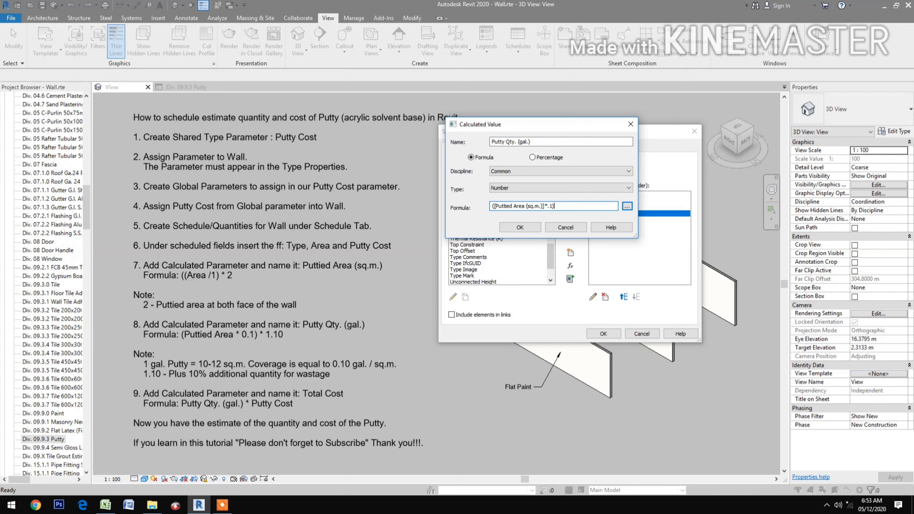
type("*1.1")
left_click(522, 229)
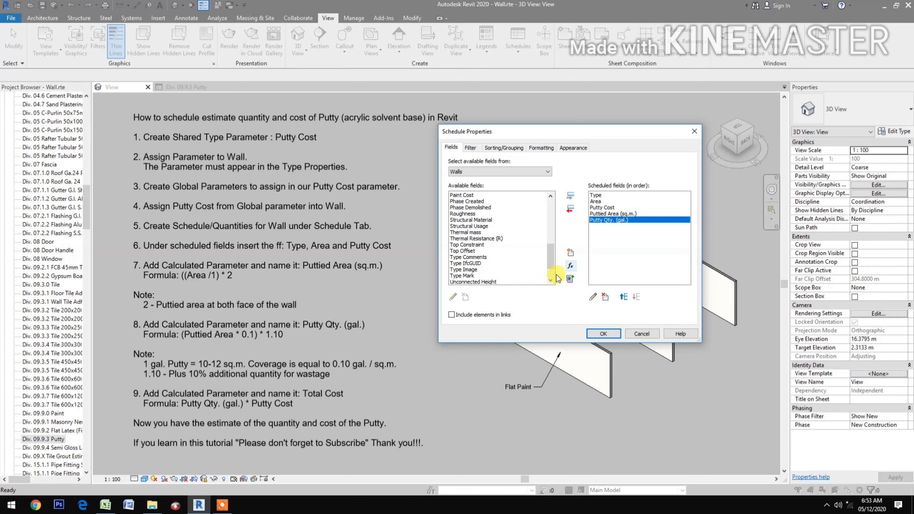
Add a calculated field named Total Cost that multiplies Putty Qty. (gal.) by Putty Cost
left_click(570, 266)
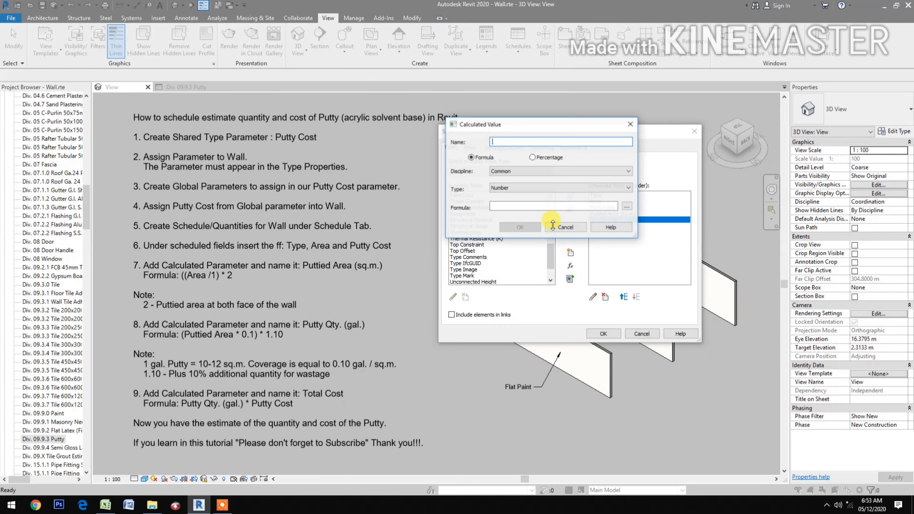
type("T")
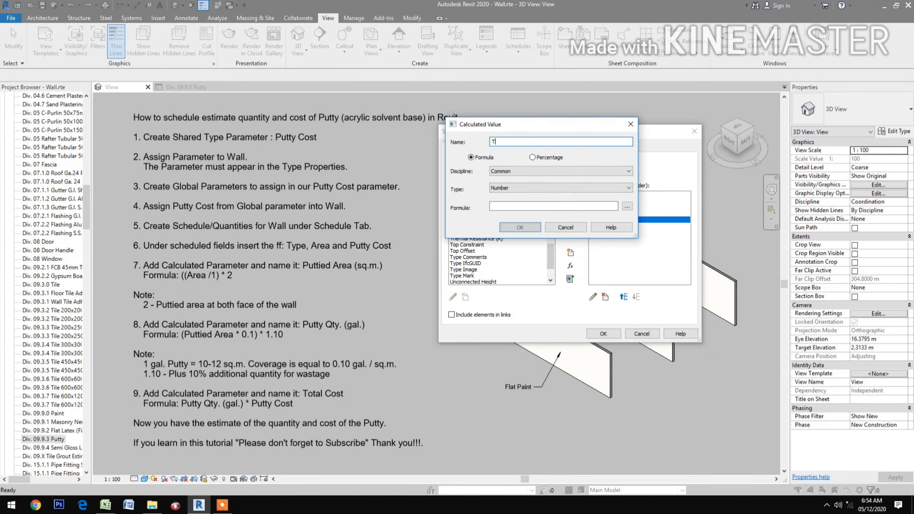
type("otal Cost")
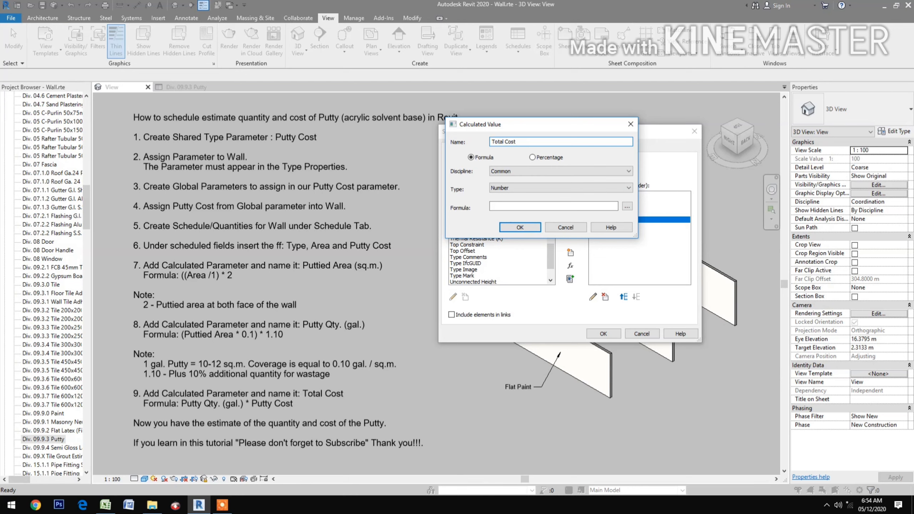
left_click(628, 207)
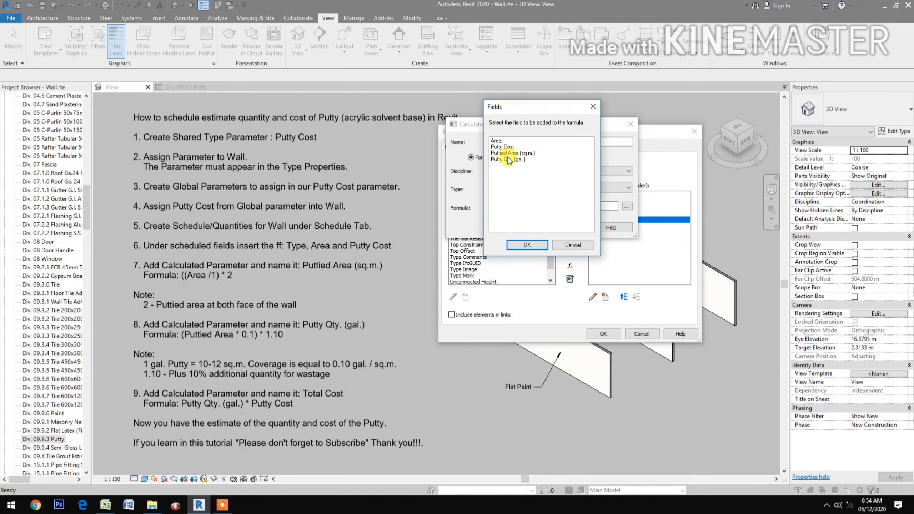
left_click(509, 159)
left_click(509, 246)
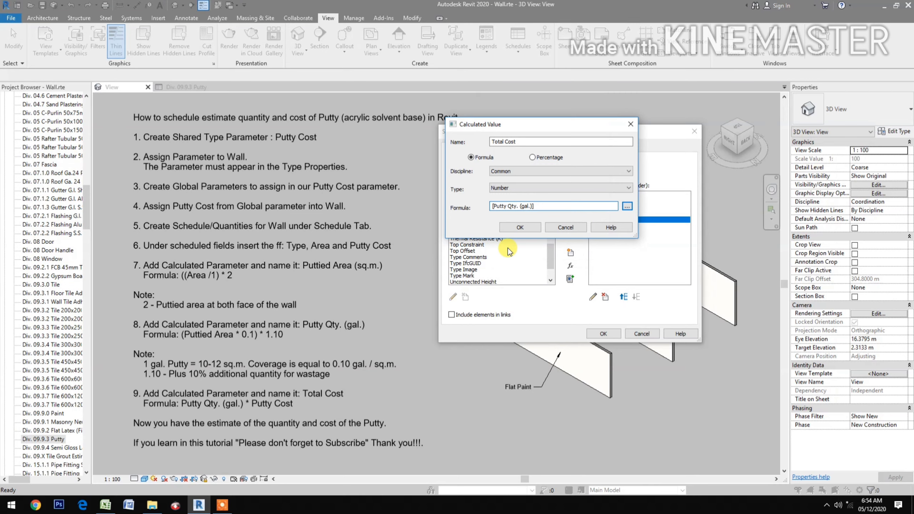
type("*")
left_click(631, 208)
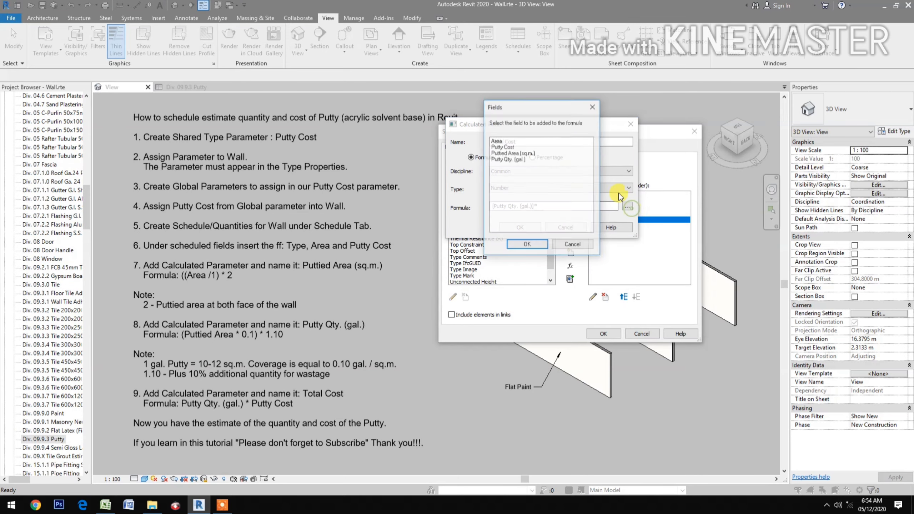
left_click(502, 148)
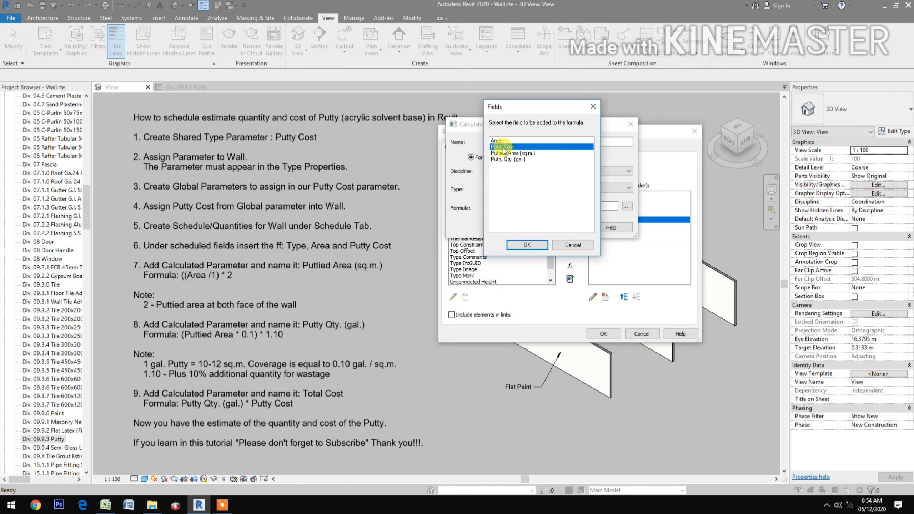
left_click(520, 245)
left_click(519, 227)
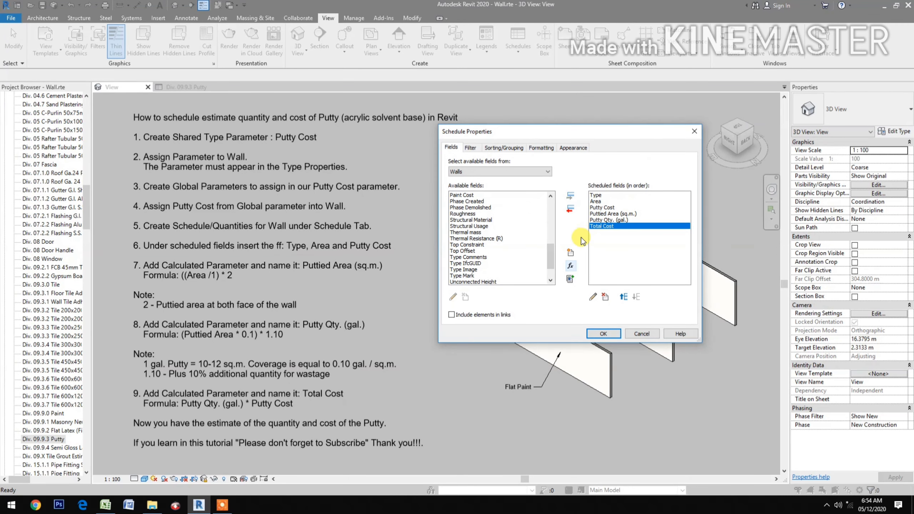
Turn on grand totals with title, count and totals for the schedule, and right-align the Total Cost field
left_click(503, 146)
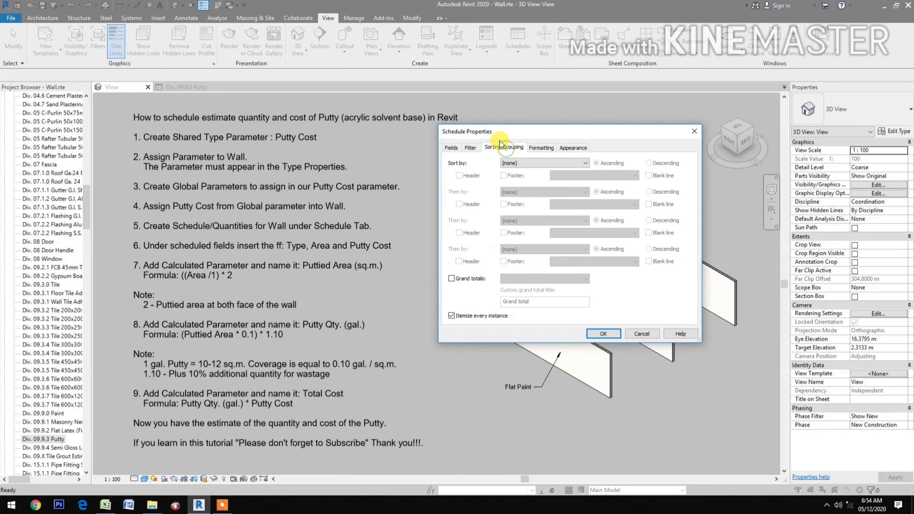
left_click(451, 279)
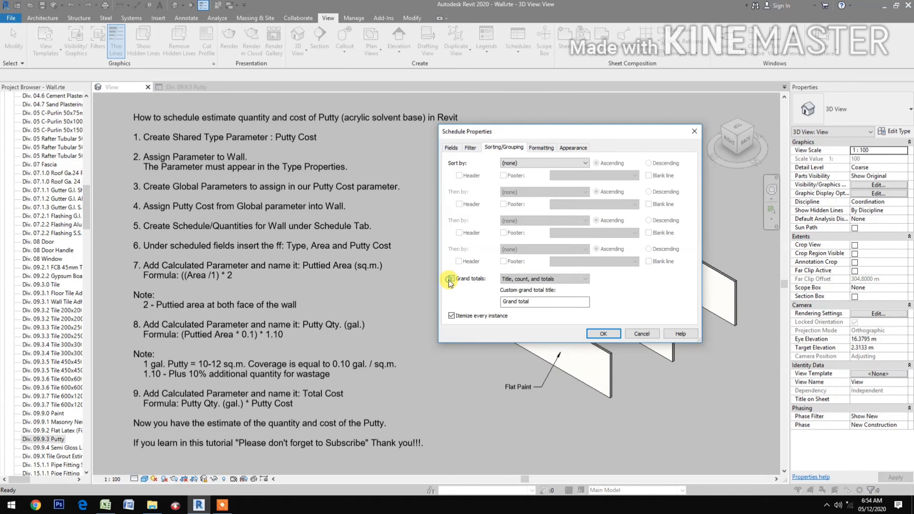
left_click(541, 147)
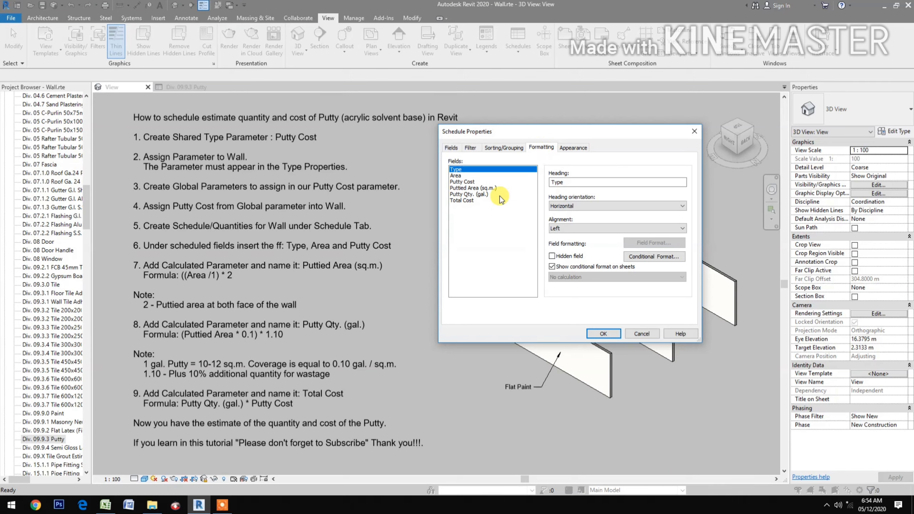
left_click(467, 201)
left_click(570, 228)
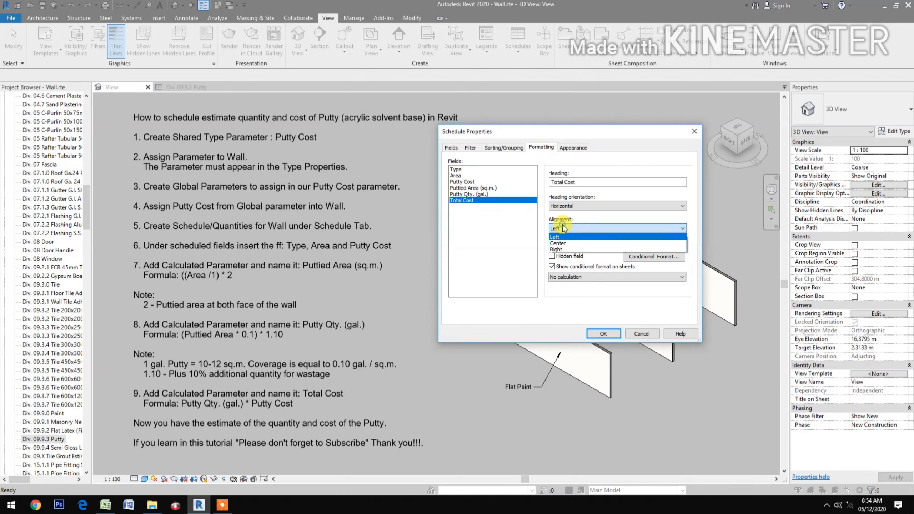
left_click(558, 249)
Override Total Cost's default format with Currency units, a decimal rounding and digit grouping, and set the field to calculate totals
left_click(644, 243)
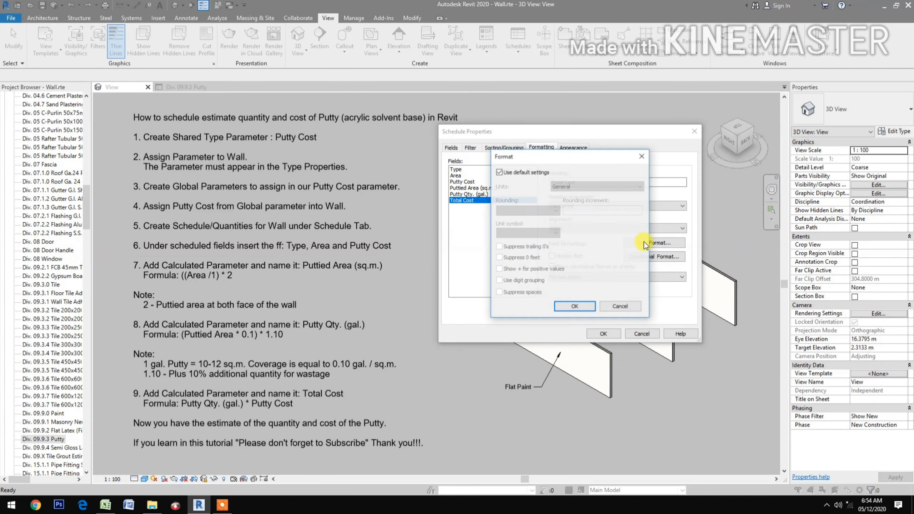
left_click(522, 172)
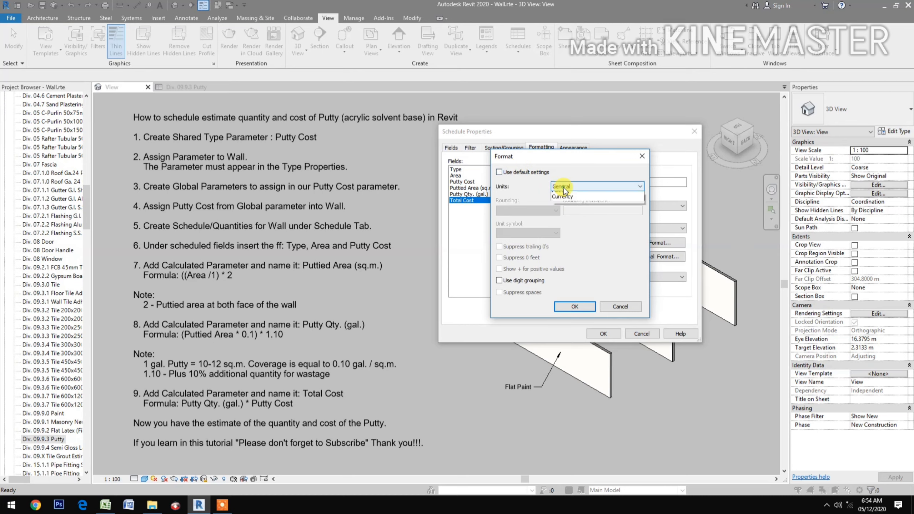
left_click(559, 186)
left_click(567, 209)
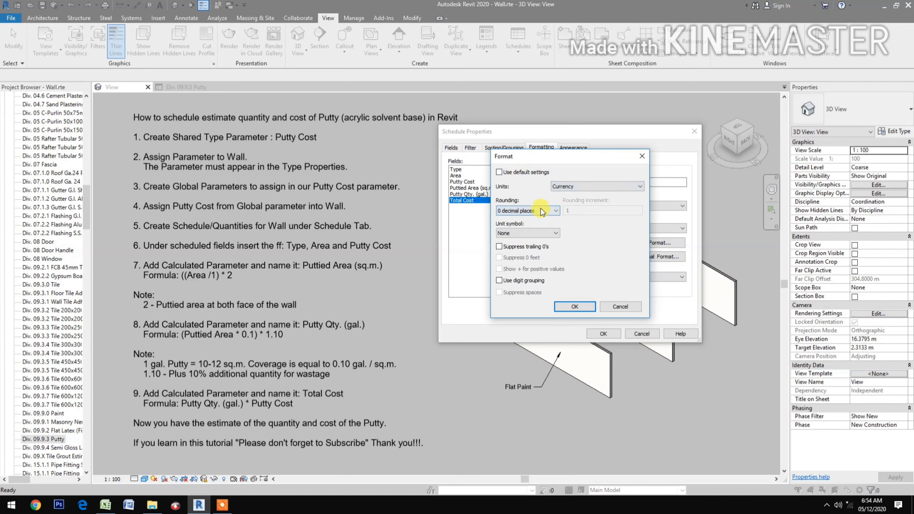
left_click(541, 208)
left_click(516, 251)
left_click(499, 281)
left_click(563, 307)
left_click(574, 277)
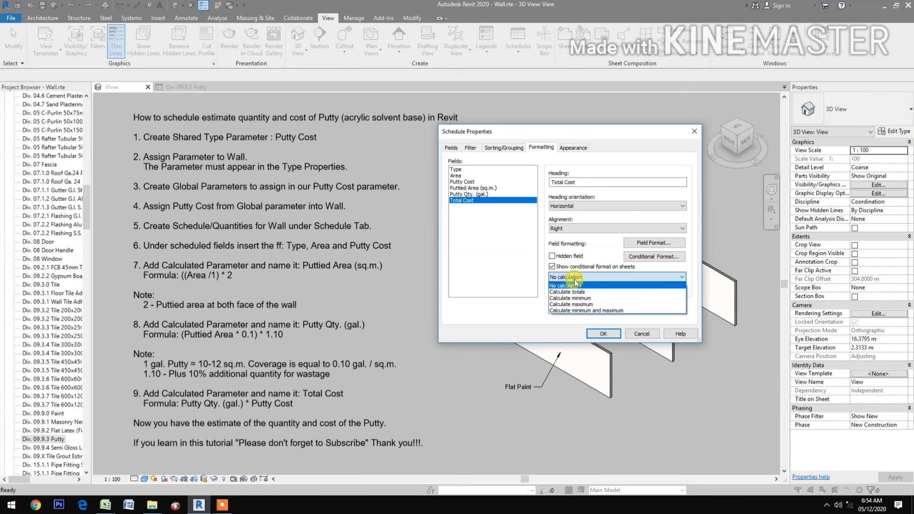
left_click(572, 292)
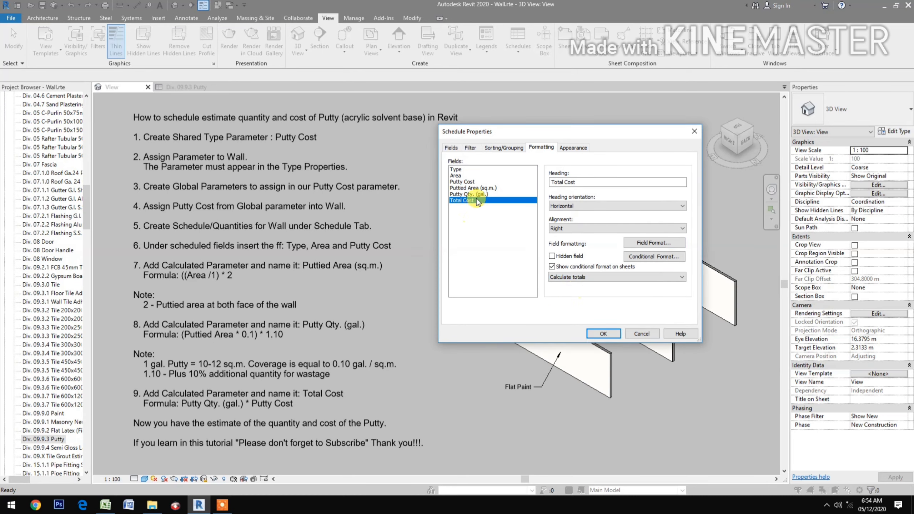
Right-align the Putty Qty. (gal.) field
left_click(477, 193)
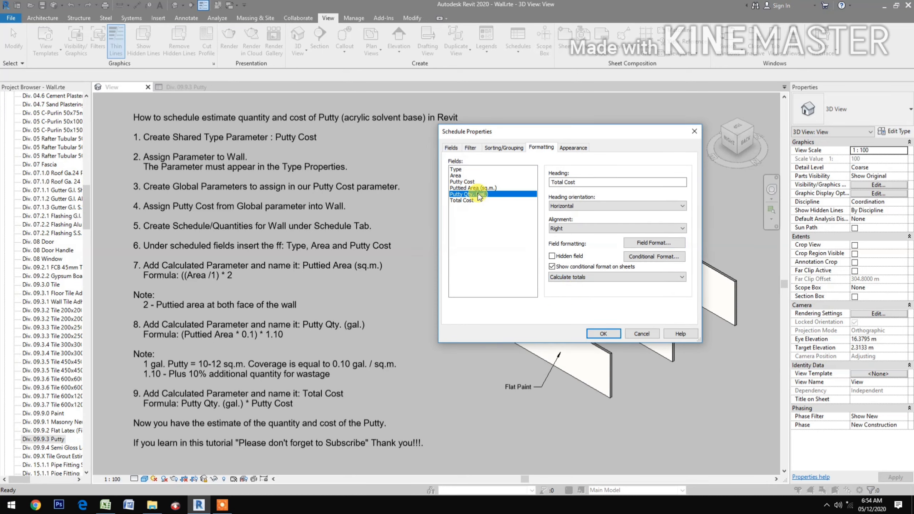
left_click(576, 227)
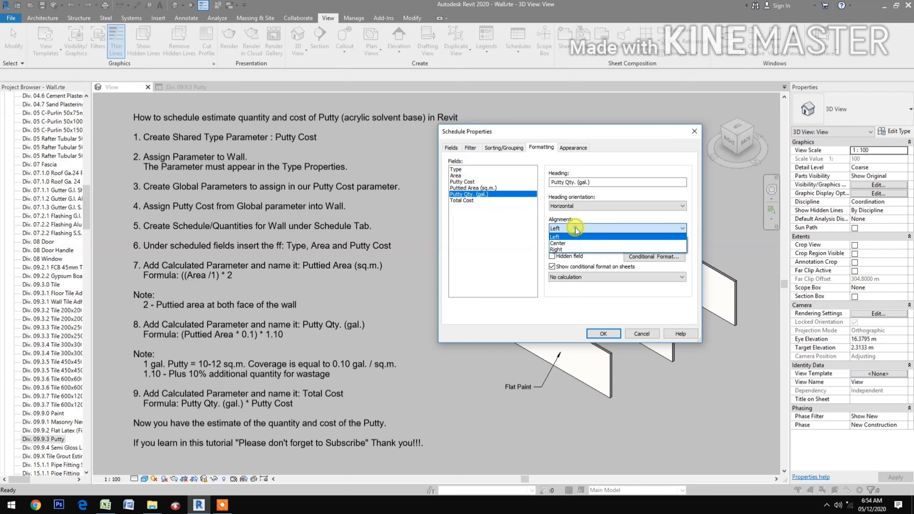
left_click(577, 248)
Override Putty Qty. (gal.)'s default format with Fixed units, 2 decimal places and digit grouping, and set the field to calculate totals
left_click(647, 240)
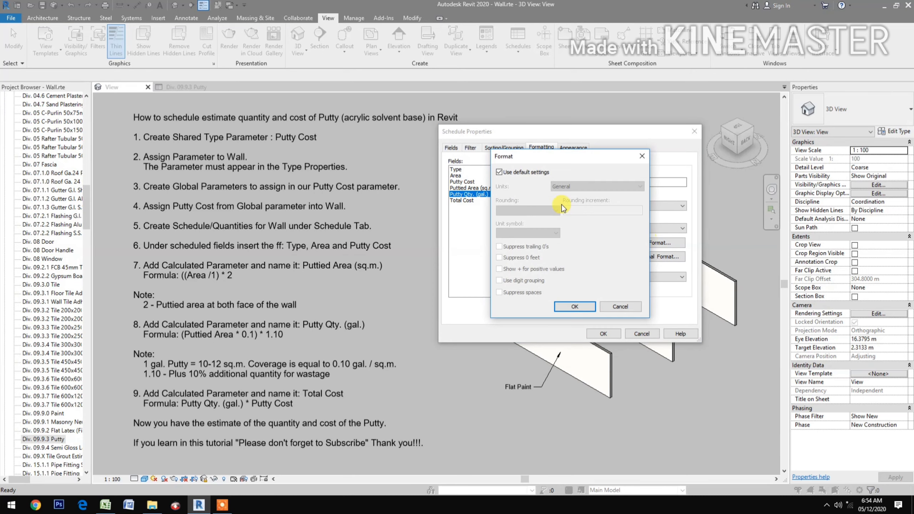
left_click(499, 172)
left_click(583, 187)
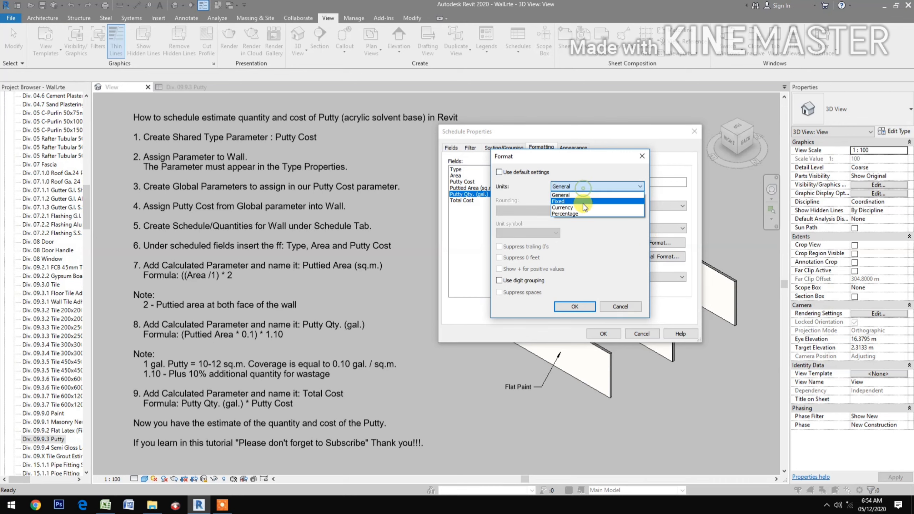
left_click(584, 203)
left_click(539, 210)
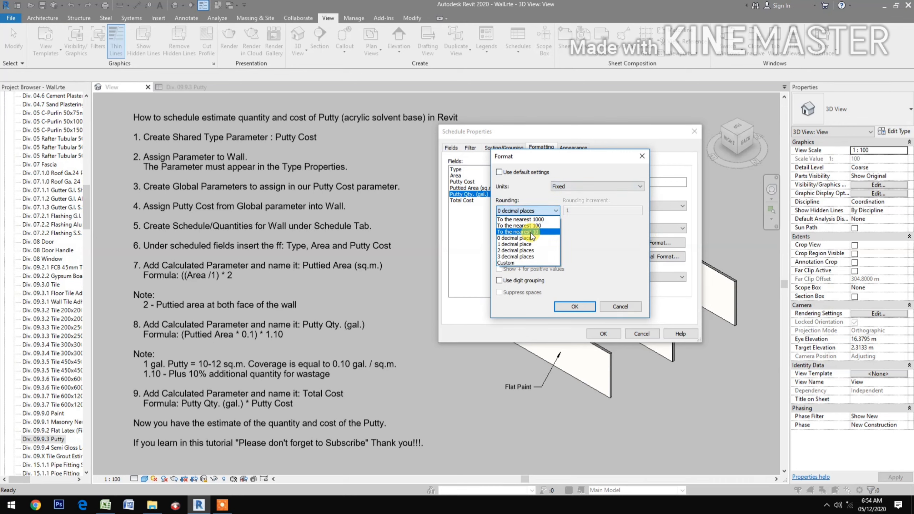
left_click(524, 251)
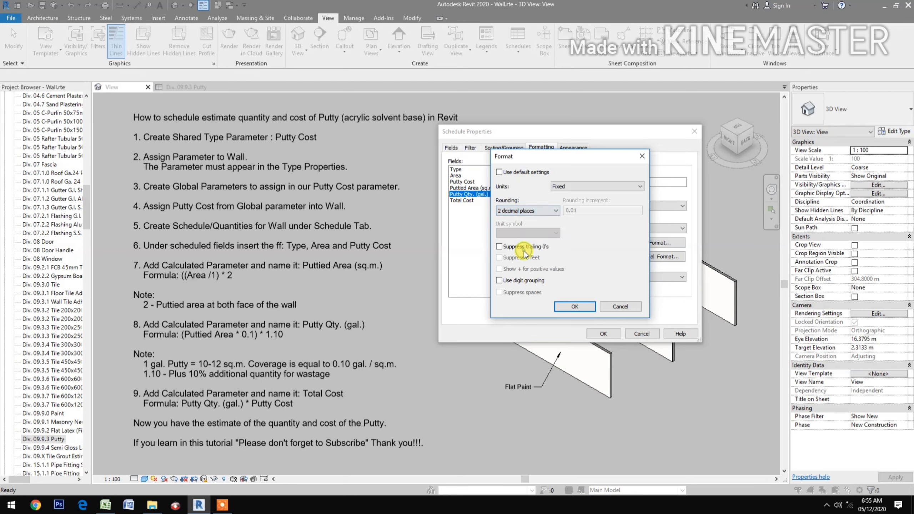
left_click(499, 280)
left_click(562, 307)
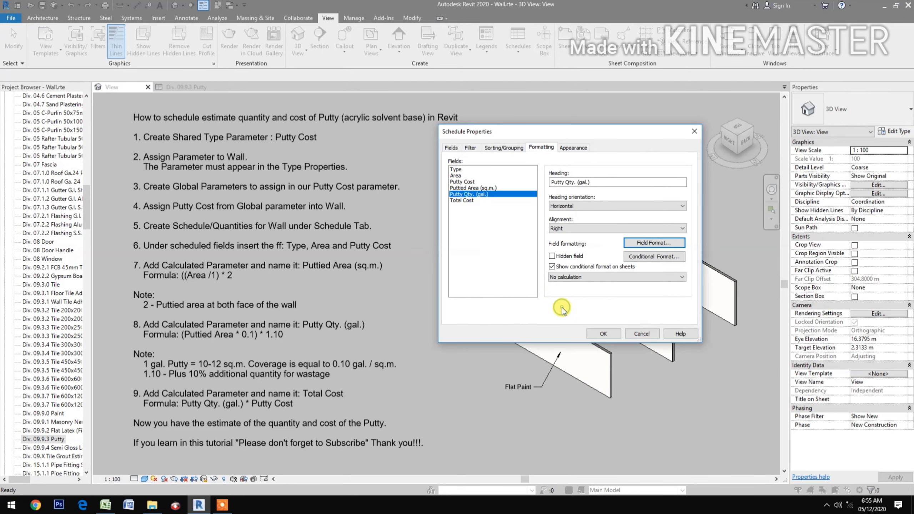
left_click(563, 277)
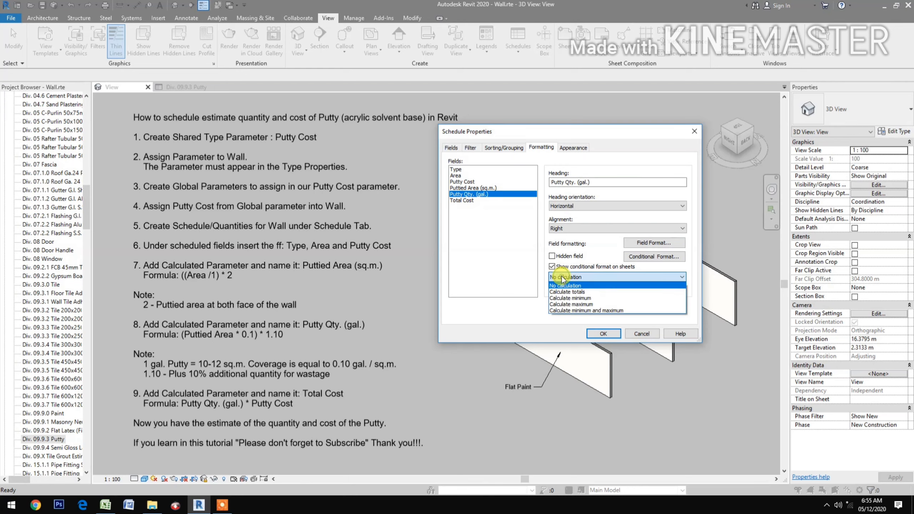
left_click(573, 292)
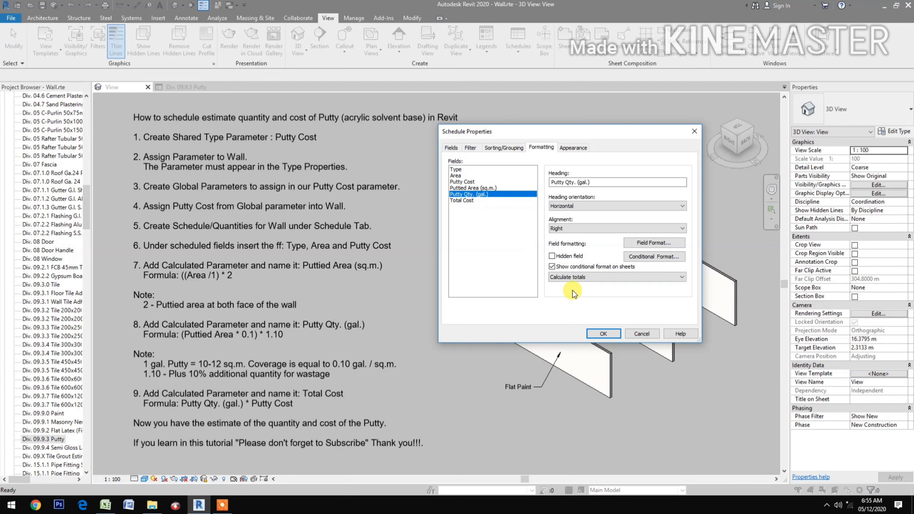
Reorder the scheduled fields so that Putty Cost sits between Putty Qty. (gal.) and Total Cost
left_click(472, 182)
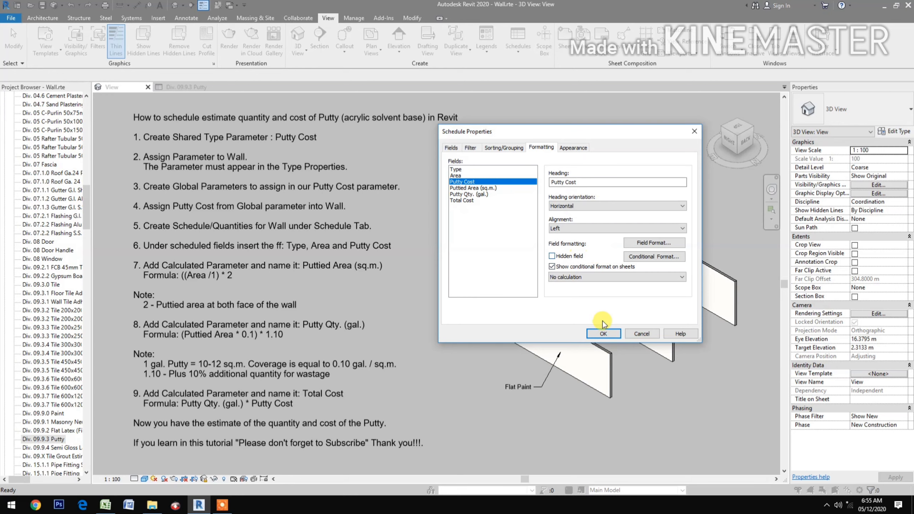
left_click(452, 148)
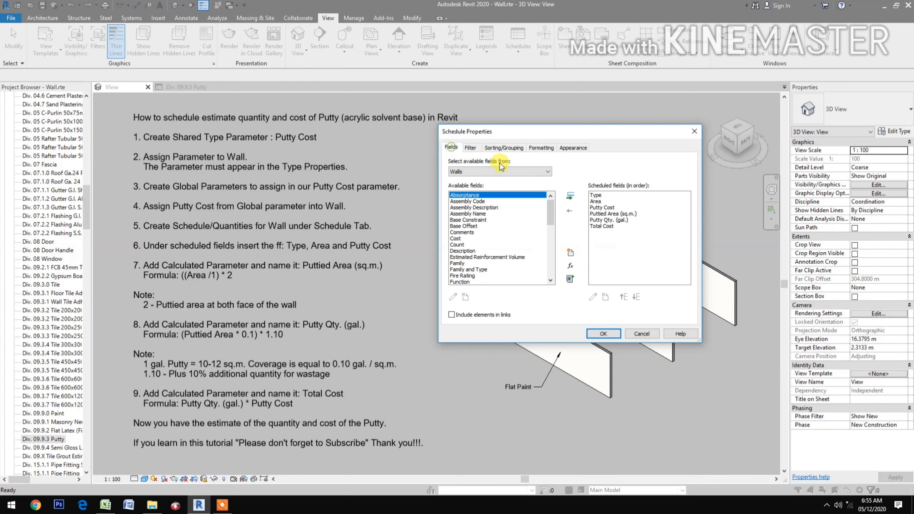
left_click(603, 209)
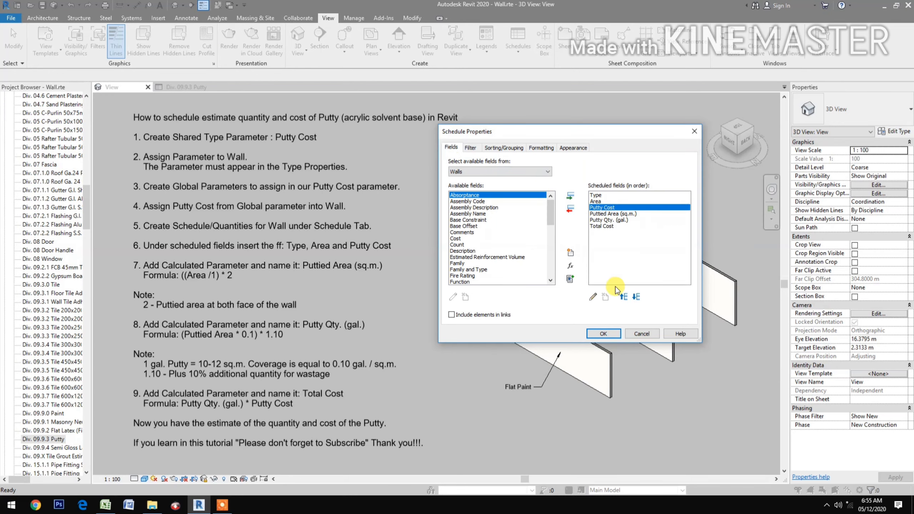
left_click(635, 297)
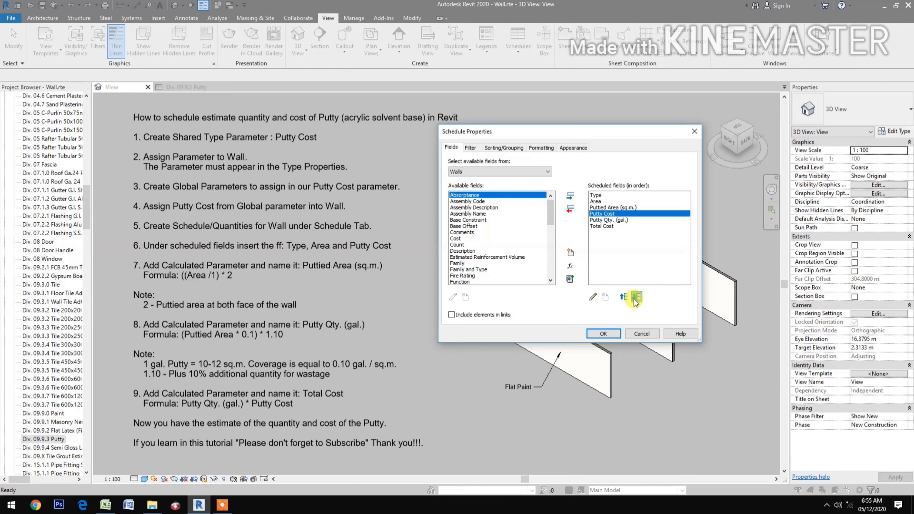
left_click(635, 298)
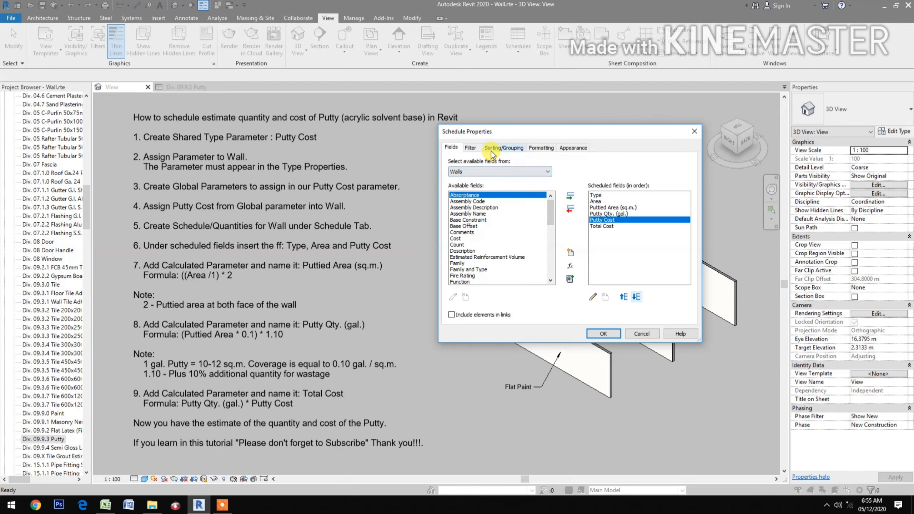
Right-align the Putty Cost field and keep its format on the project settings
left_click(540, 150)
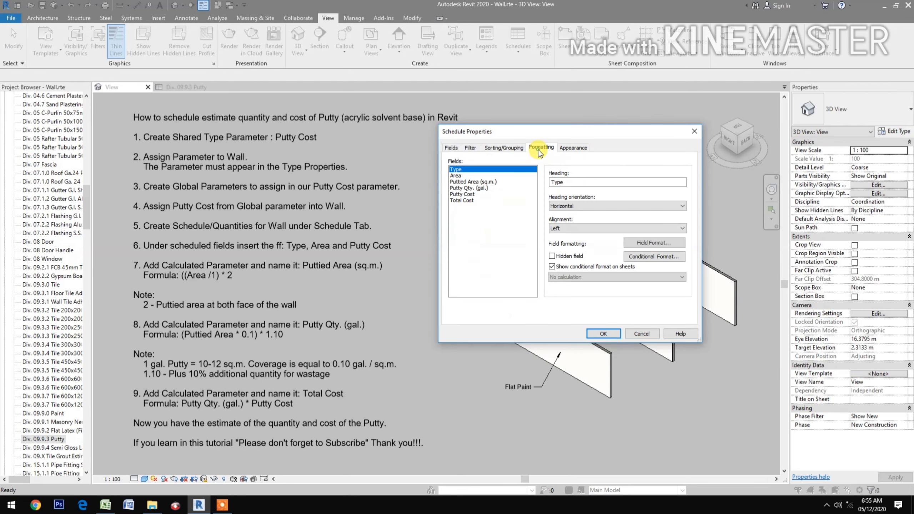
left_click(463, 194)
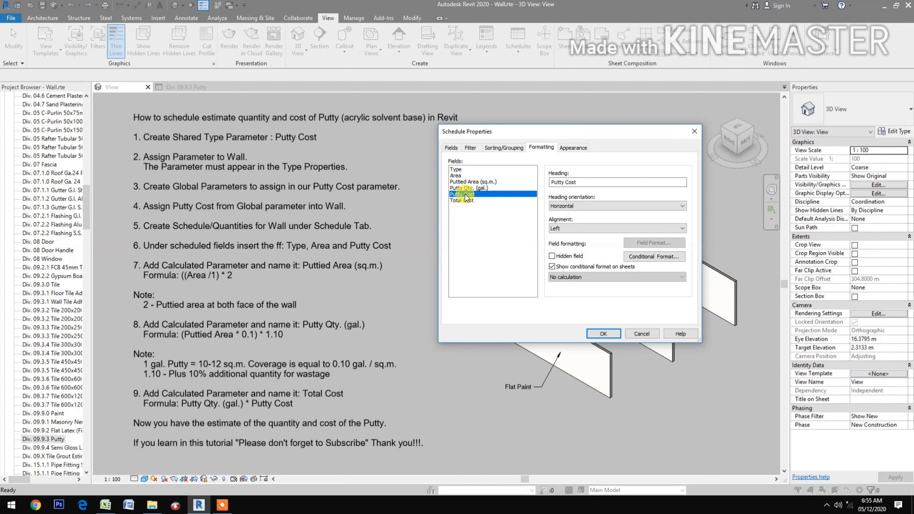
left_click(570, 230)
left_click(579, 249)
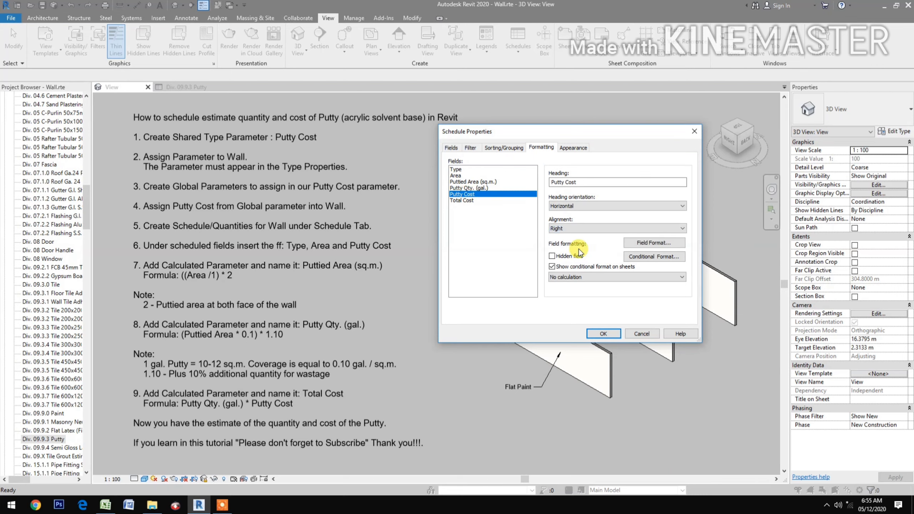
left_click(634, 248)
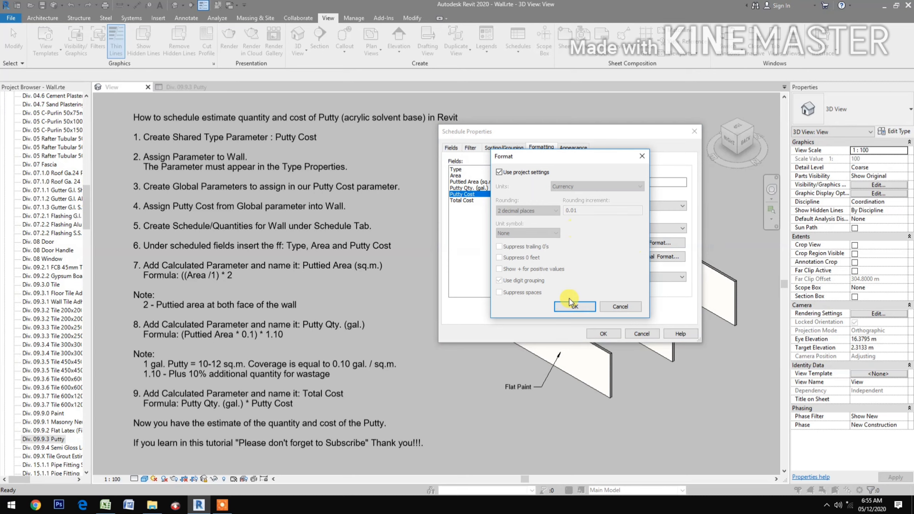
left_click(572, 307)
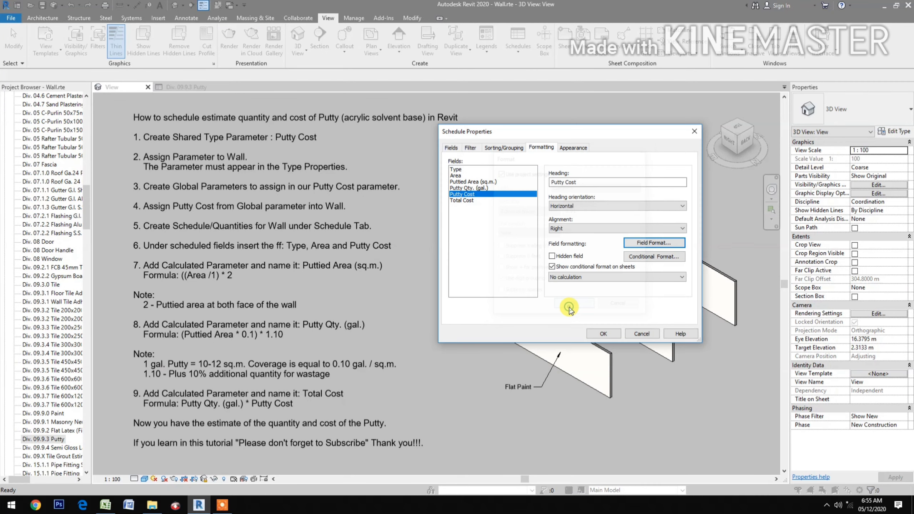
Reselect Calculate totals for the Putty Qty. (gal.) field
left_click(464, 187)
left_click(611, 277)
left_click(576, 290)
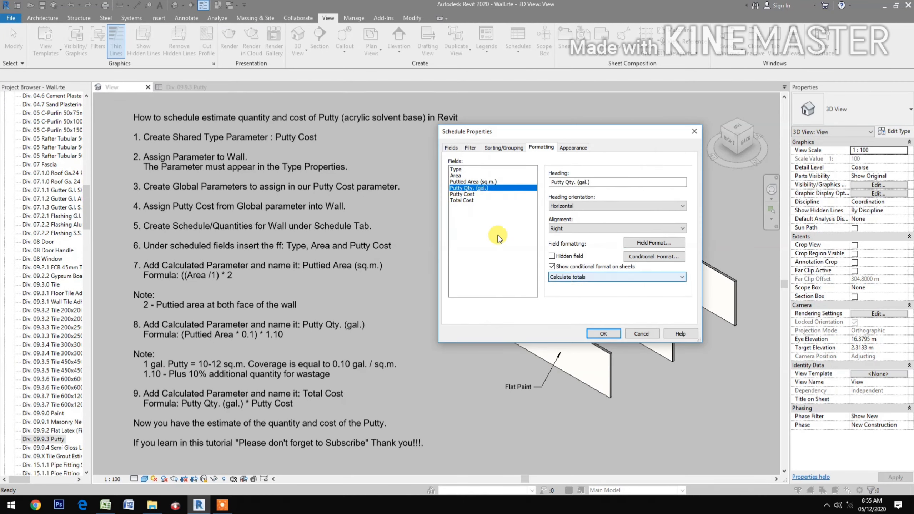
Right-align the Puttied Area (sq.m.) field
left_click(464, 182)
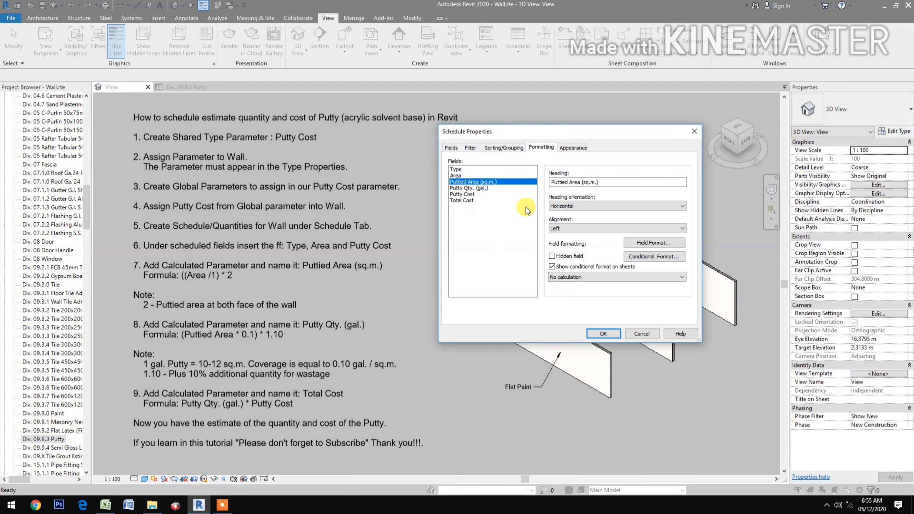
left_click(569, 229)
left_click(576, 250)
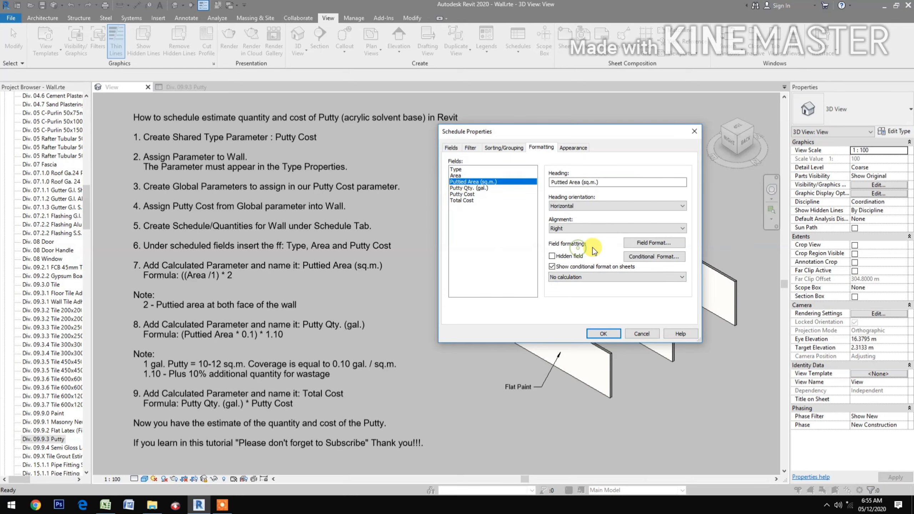
Override Puttied Area (sq.m.)'s default format with Fixed units and 2 decimal places, and set the field to calculate totals
left_click(642, 248)
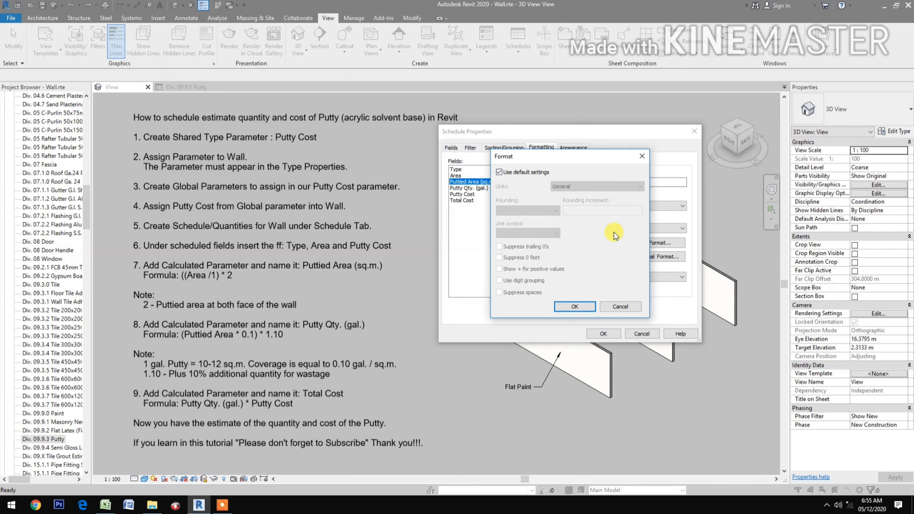
left_click(512, 174)
left_click(593, 186)
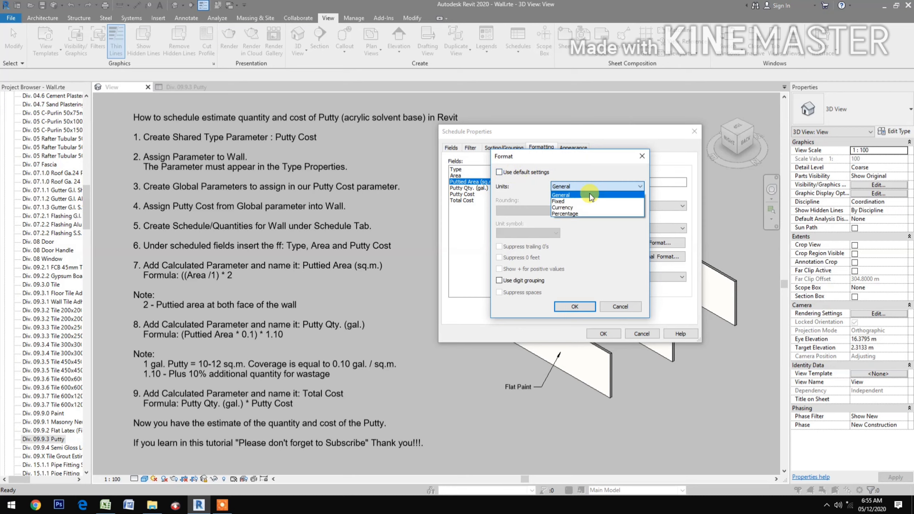
left_click(580, 199)
left_click(525, 214)
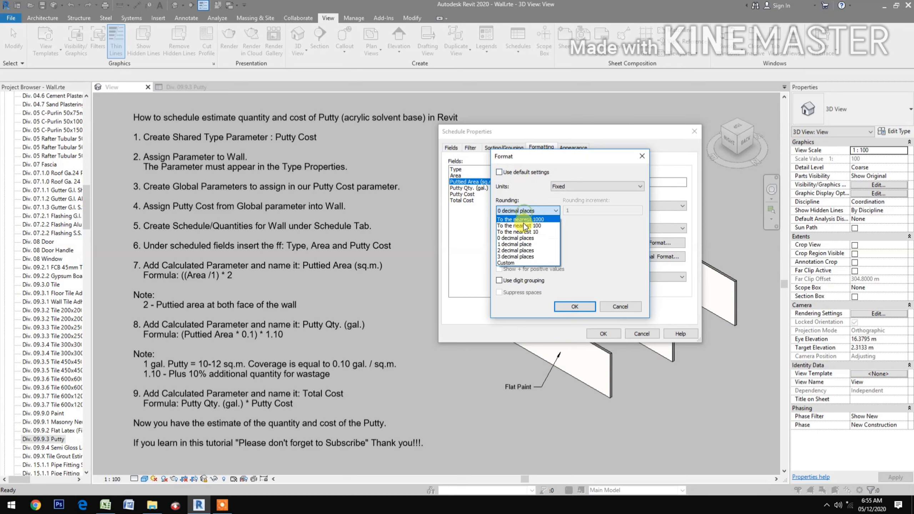
left_click(516, 245)
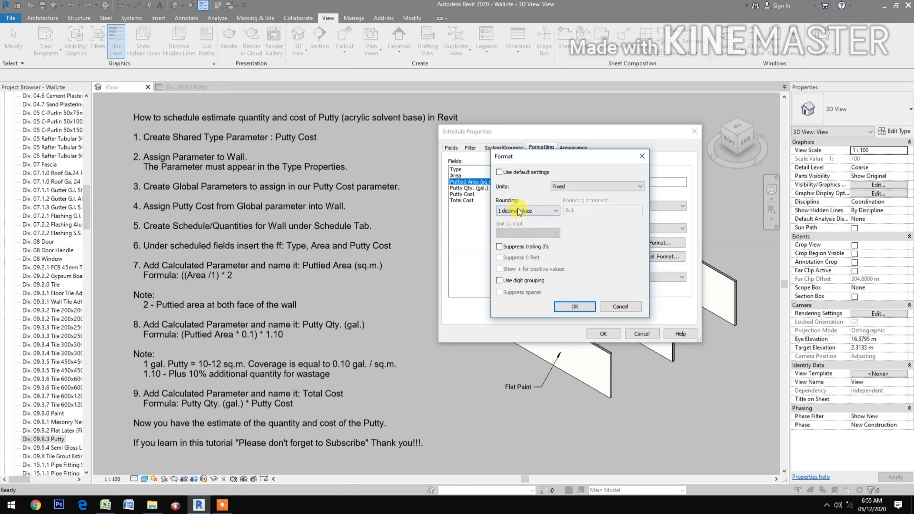
left_click(518, 211)
left_click(521, 252)
left_click(557, 306)
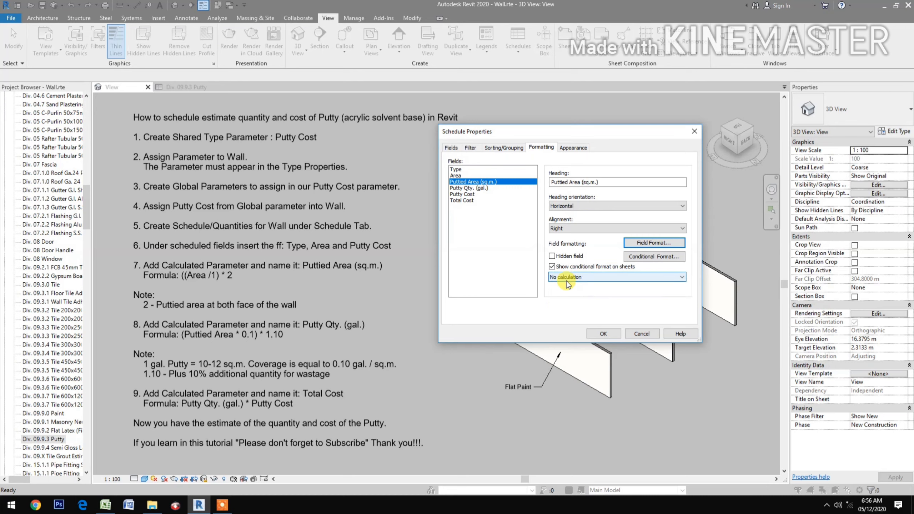
left_click(567, 279)
left_click(567, 292)
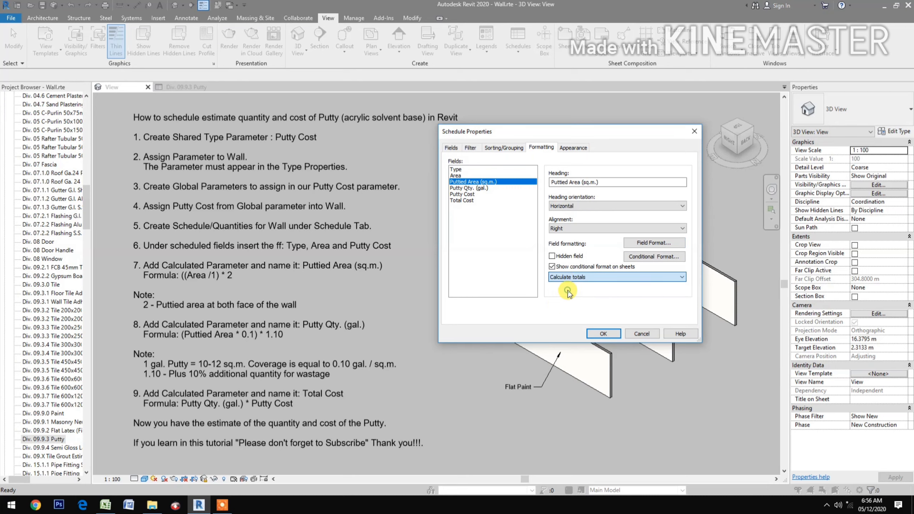
Turn off the blank row before data in the schedule's appearance and generate the wall schedule
left_click(467, 188)
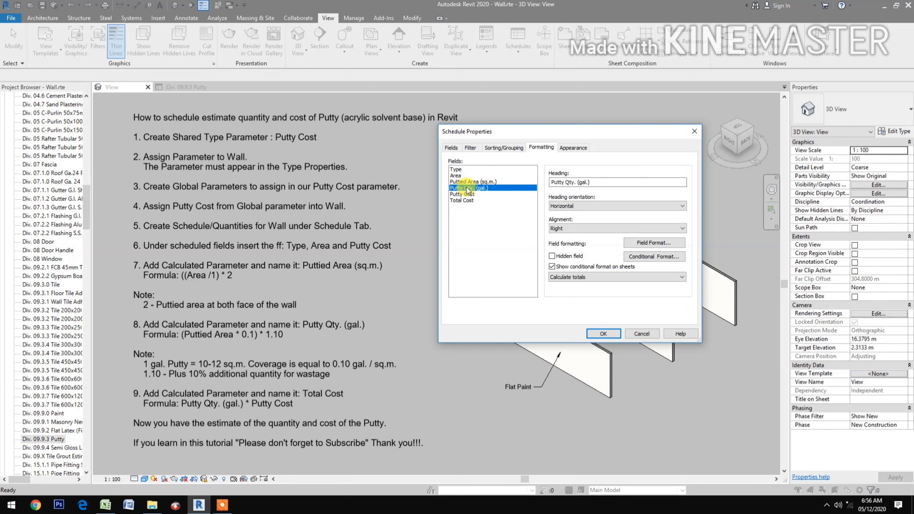
left_click(457, 175)
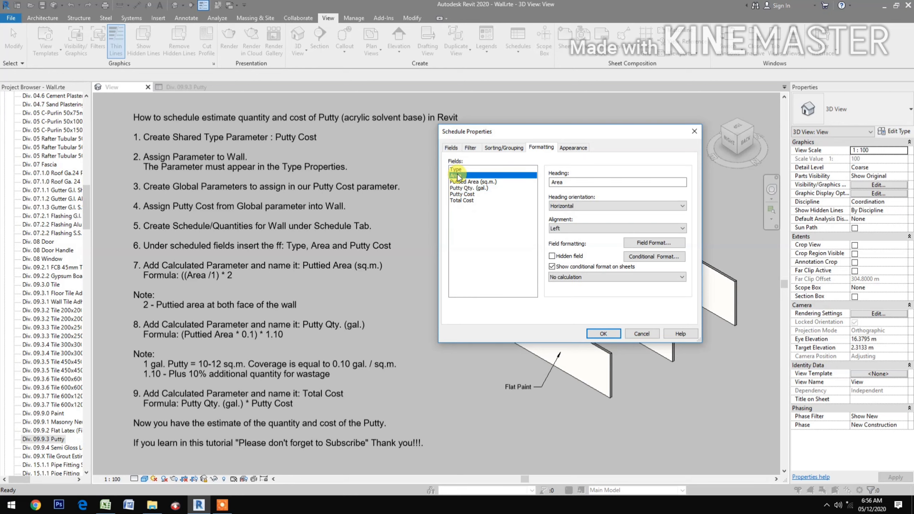
left_click(572, 147)
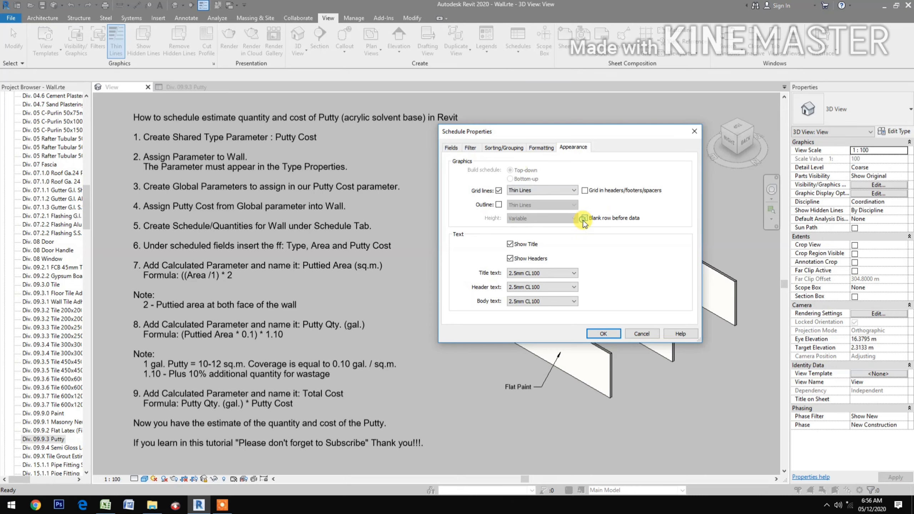
left_click(600, 334)
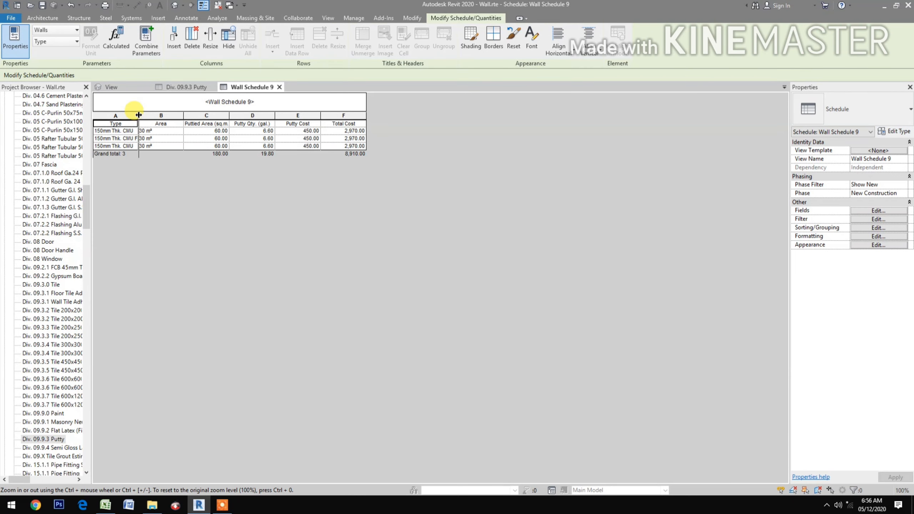
Widen the Type, Puttied Area (sq.m.) and Putty Qty. (gal.) columns so their text fits
left_click_drag(138, 115, 187, 115)
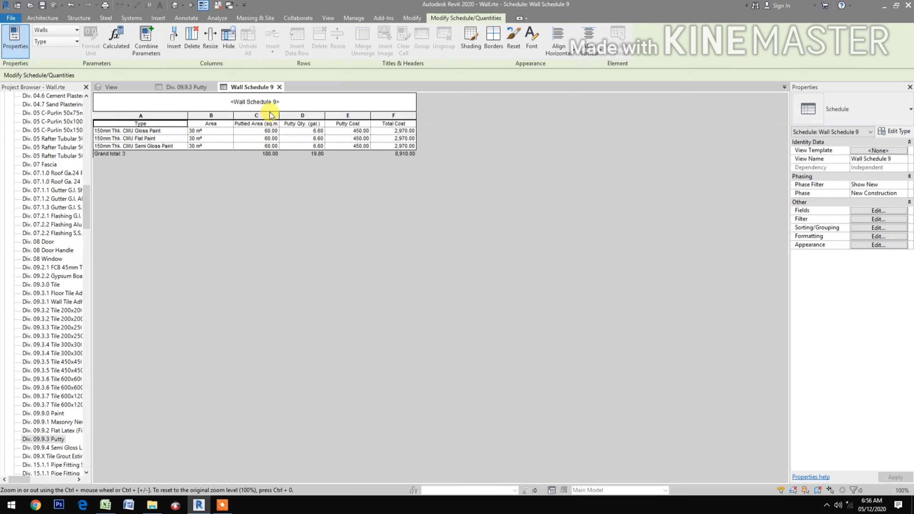
left_click_drag(279, 114, 297, 114)
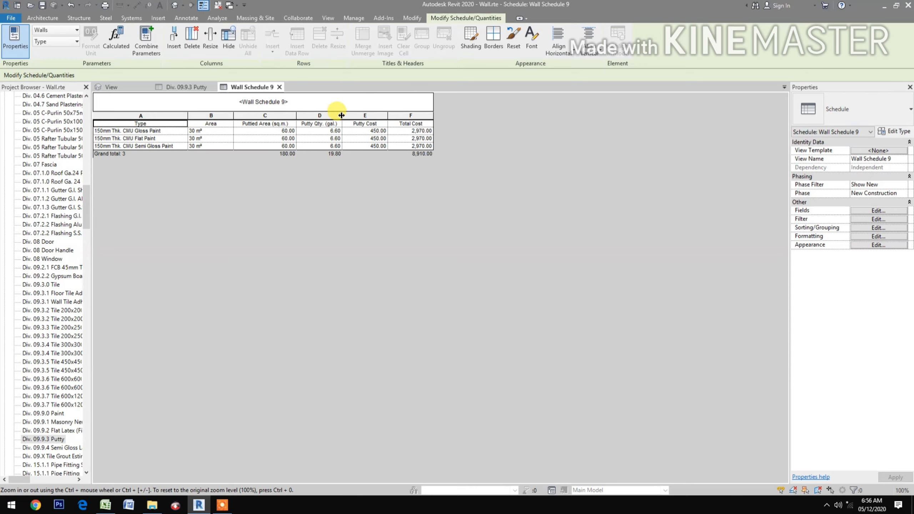
left_click_drag(341, 115, 351, 116)
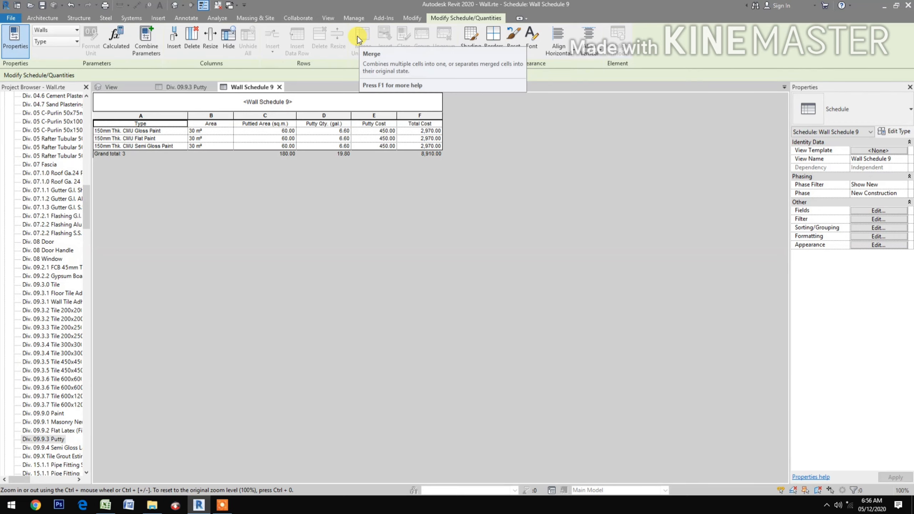
Set the Putty Cost global parameter to 460 and apply the change to the project
left_click(355, 17)
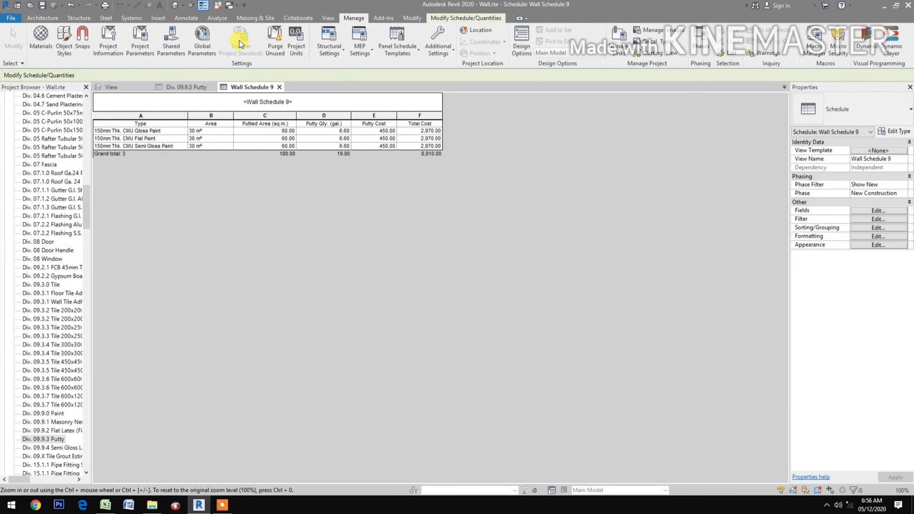
left_click(203, 47)
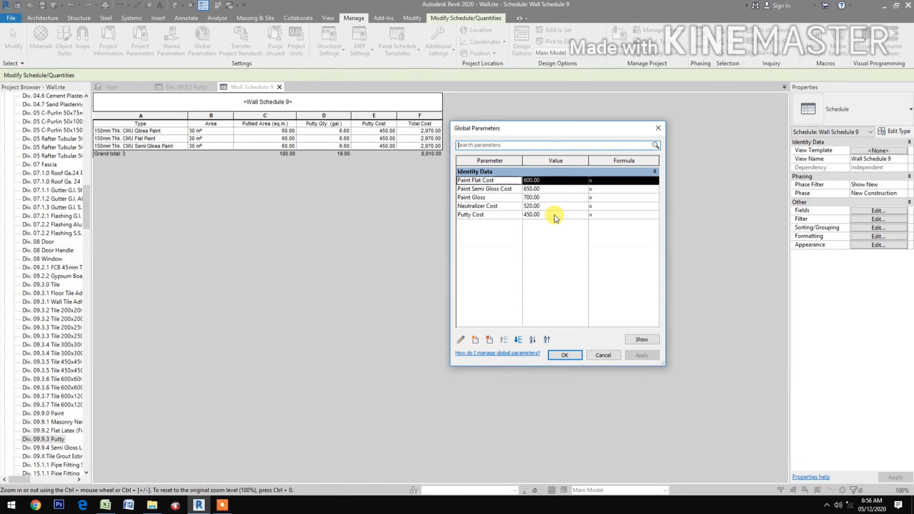
left_click(554, 215)
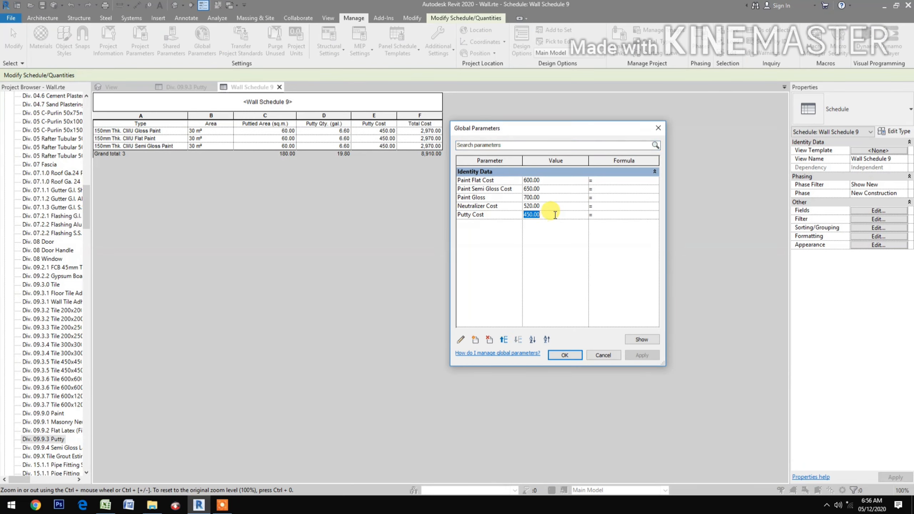
type("460")
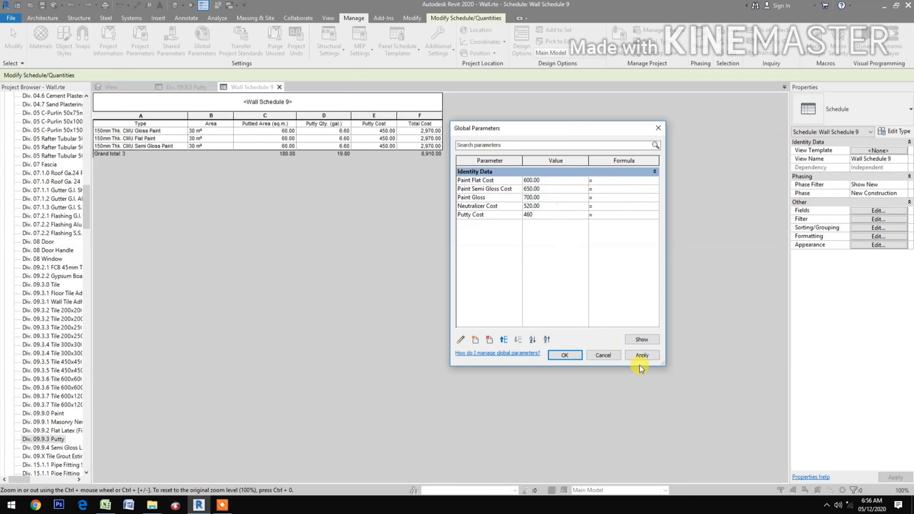
left_click(641, 356)
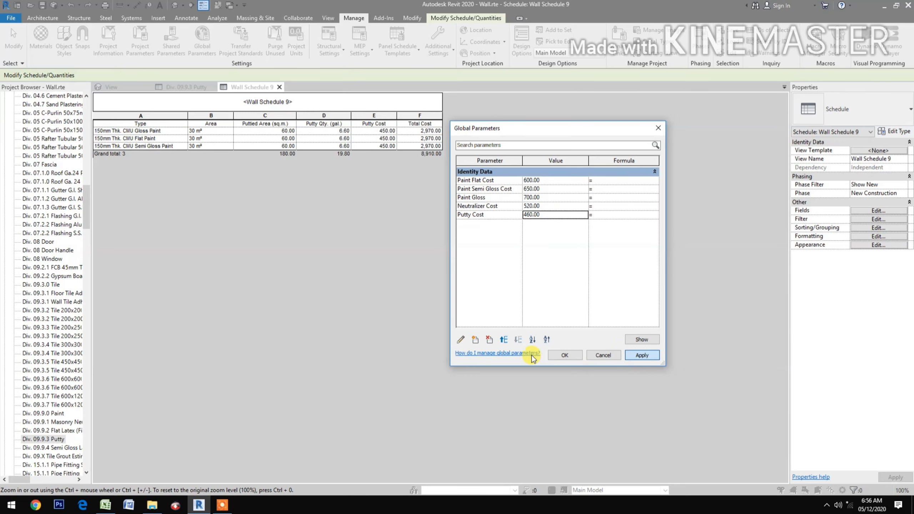
left_click(564, 353)
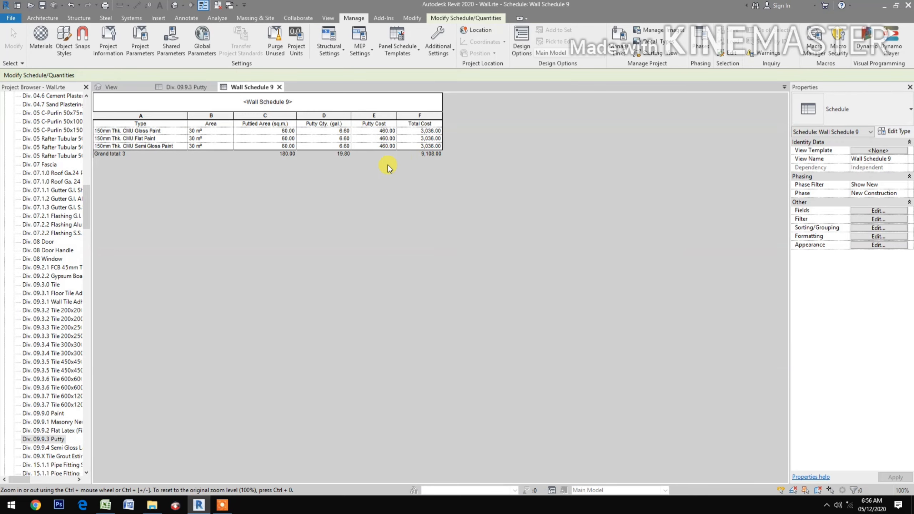